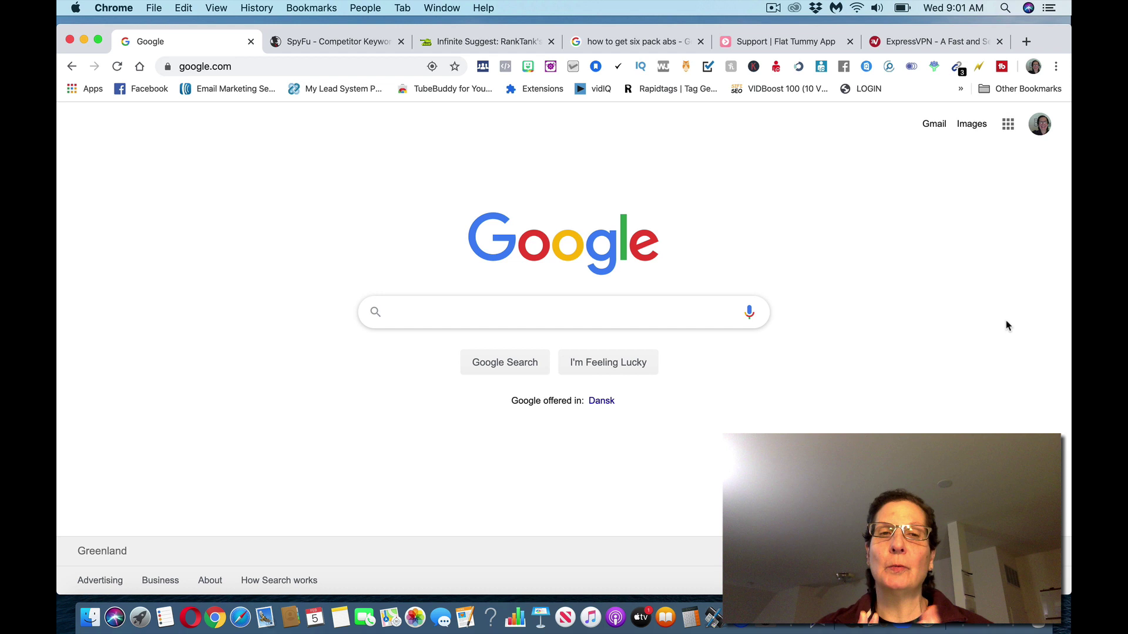
Switch to the SpyFu tab and scroll its homepage down to the $33/month membership offer and footer.
left_click(343, 42)
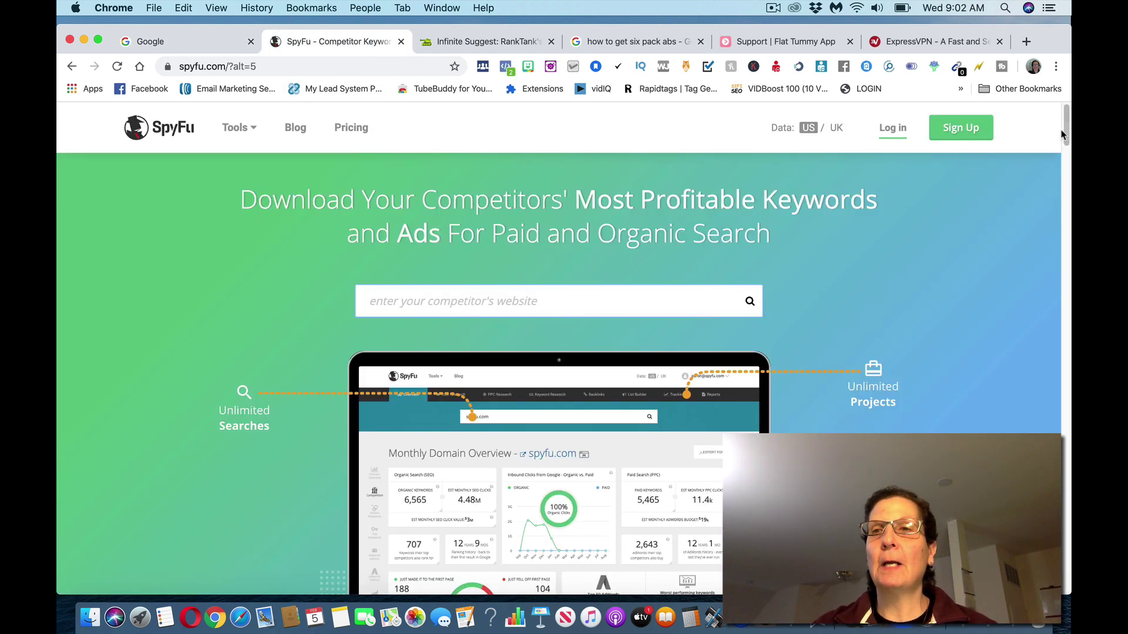
left_click_drag(1066, 137, 1063, 264)
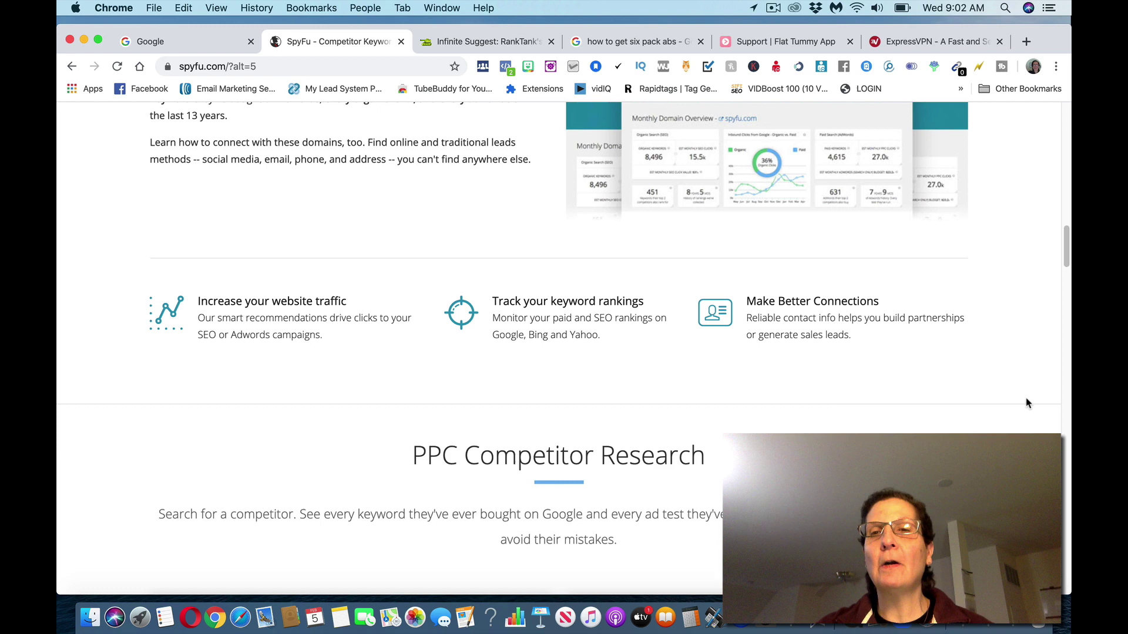
left_click_drag(1065, 245, 1067, 584)
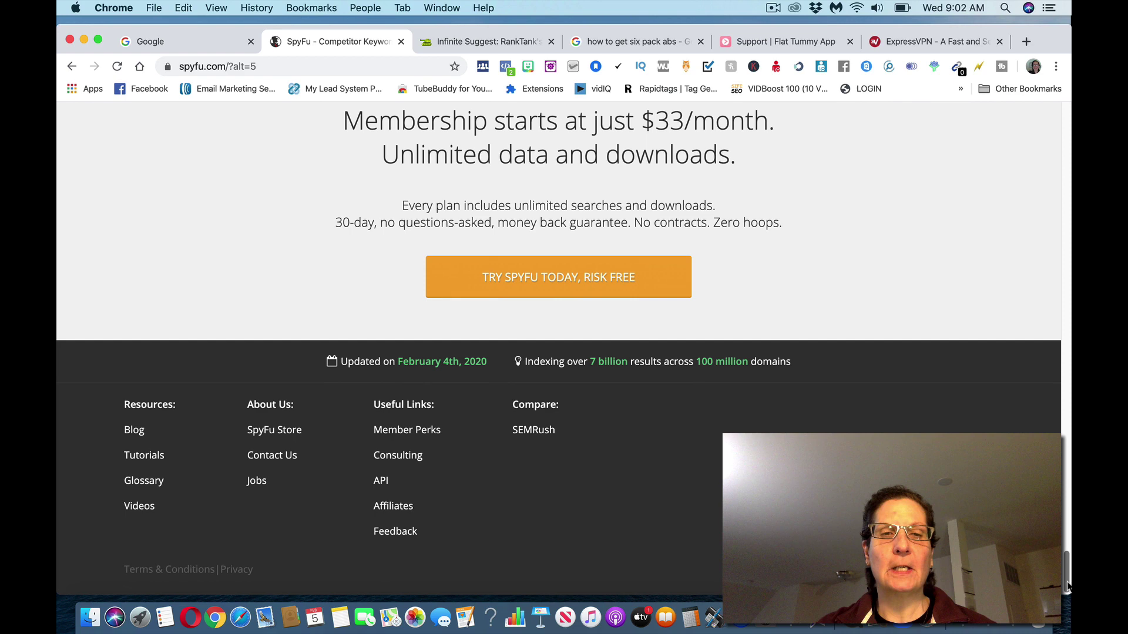
Open SpyFu's Affiliate Program page and review its 40% recurring commission details.
left_click(397, 506)
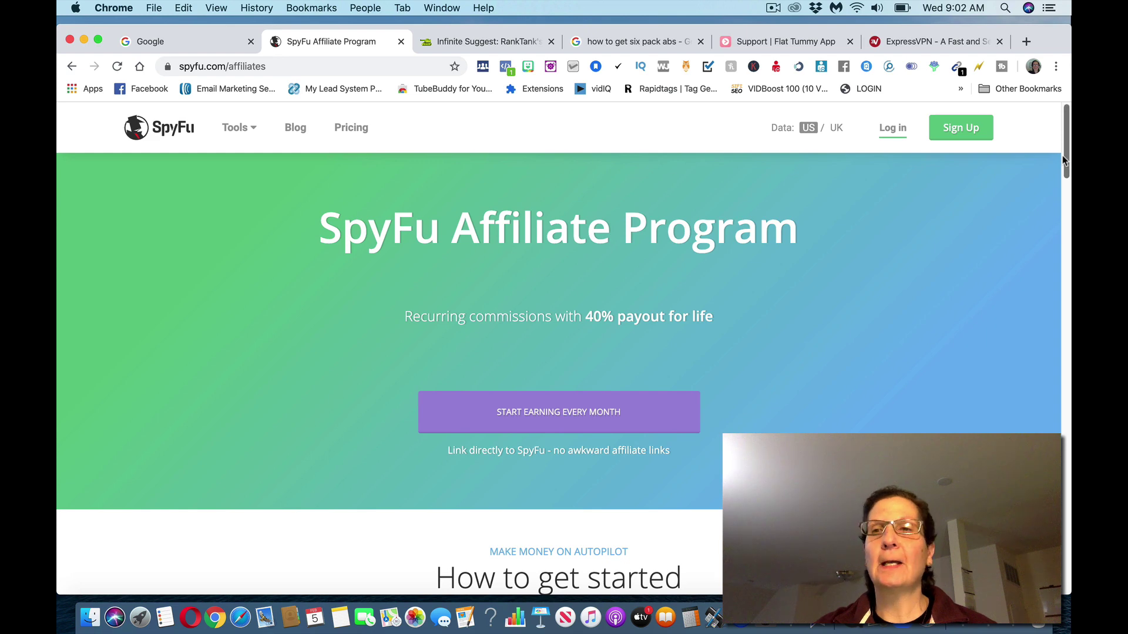
left_click_drag(1063, 159, 1057, 278)
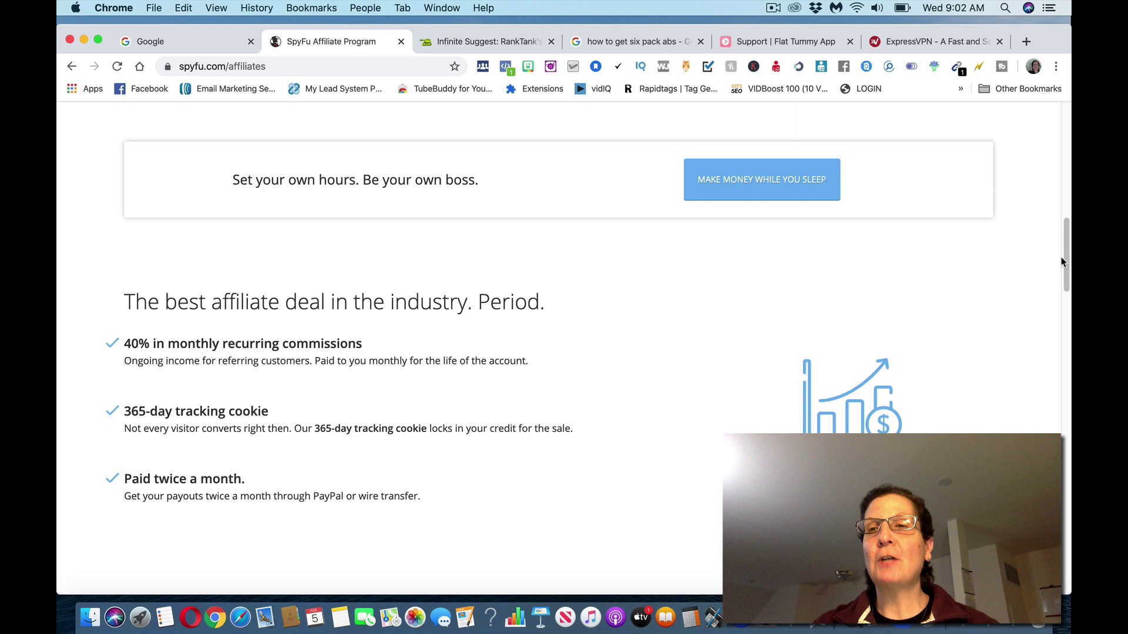
left_click_drag(1065, 265, 1065, 236)
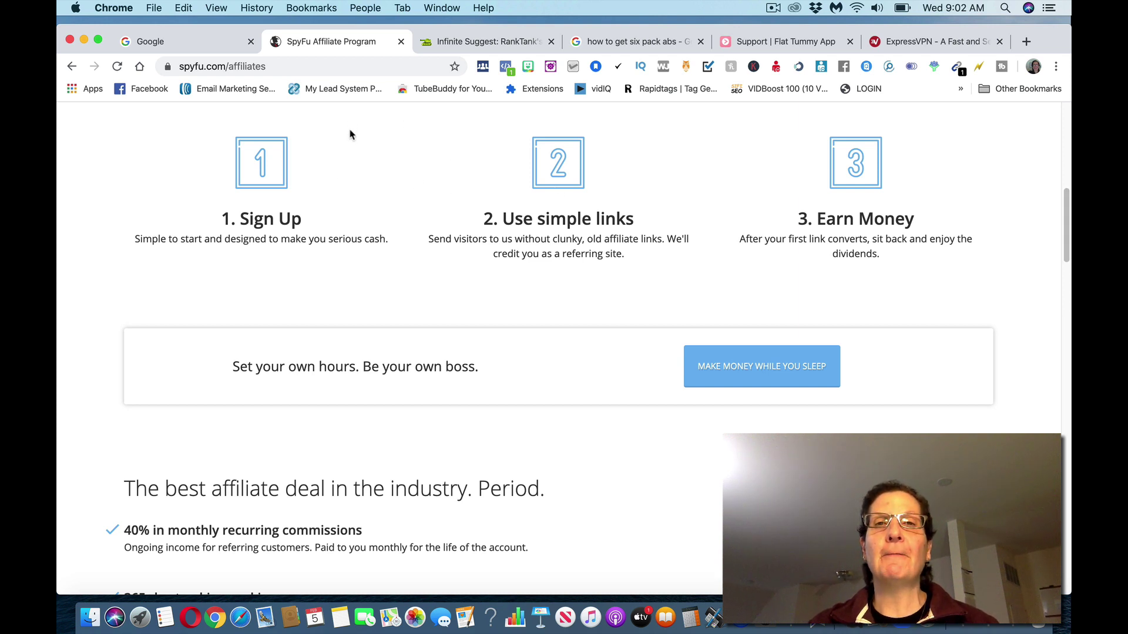
Go back to the spyfu.com homepage through the address bar.
left_click(284, 67)
key("super+a")
type("sp")
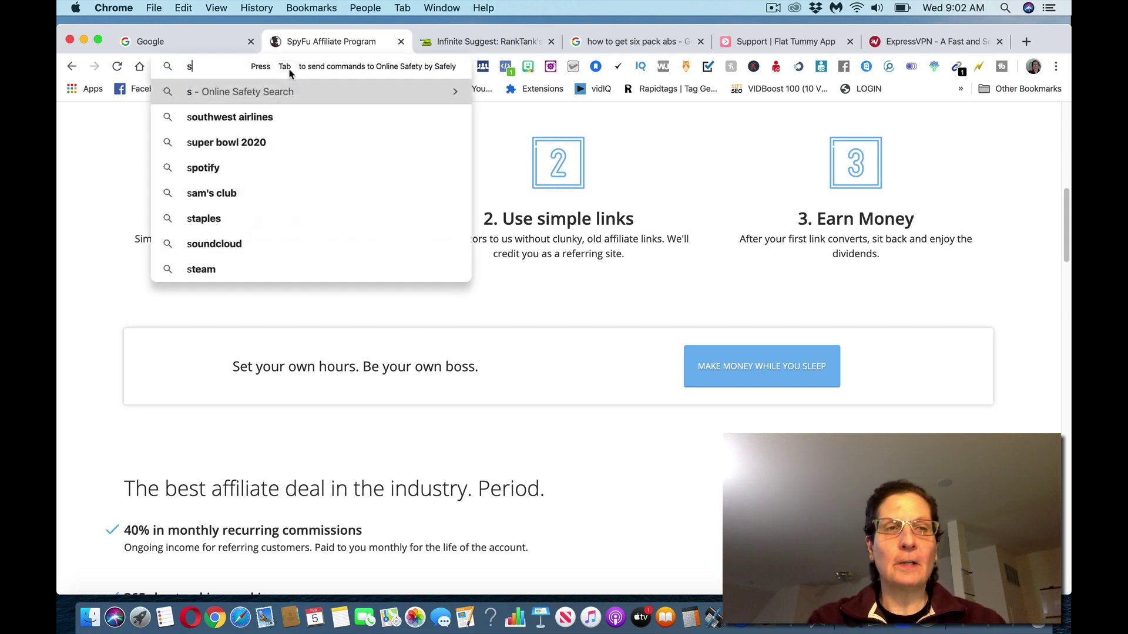
type("yfu")
key("Return")
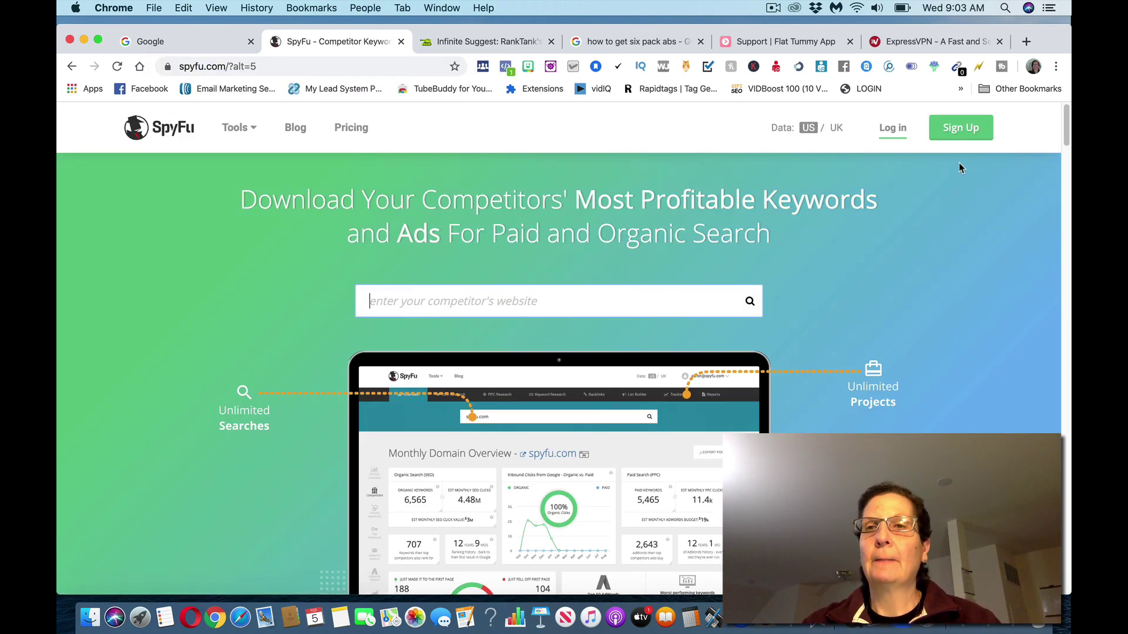
Open SpyFu's pricing page and scroll down to the Basic, Professional and Team plan columns.
left_click(972, 136)
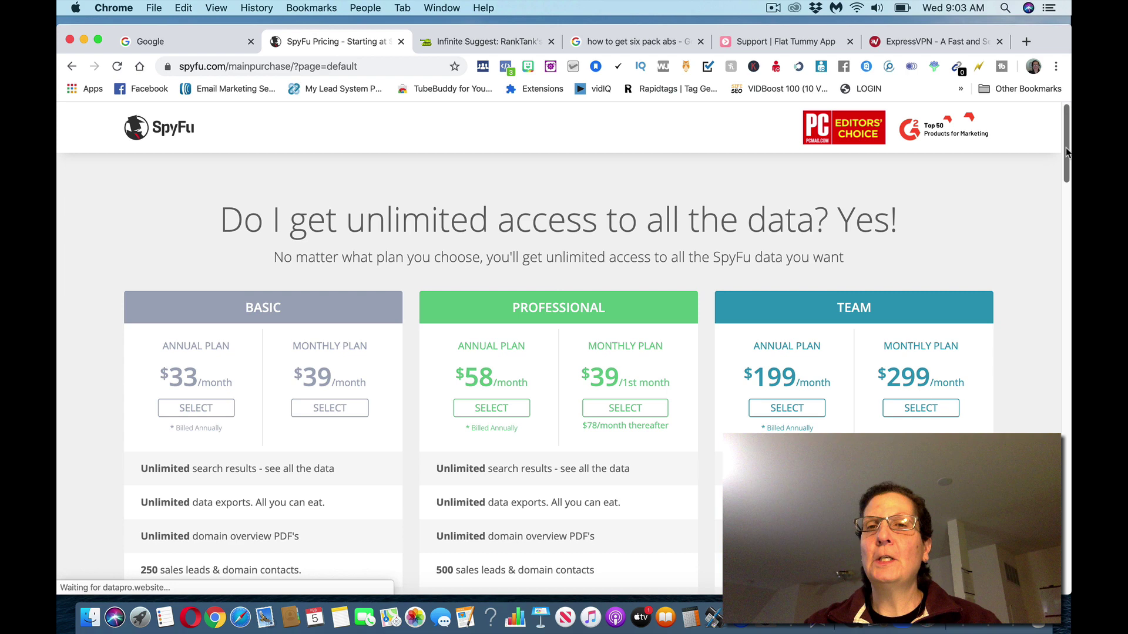
scroll(1062, 167, "down", 5)
scroll(675, 217, "down", 1)
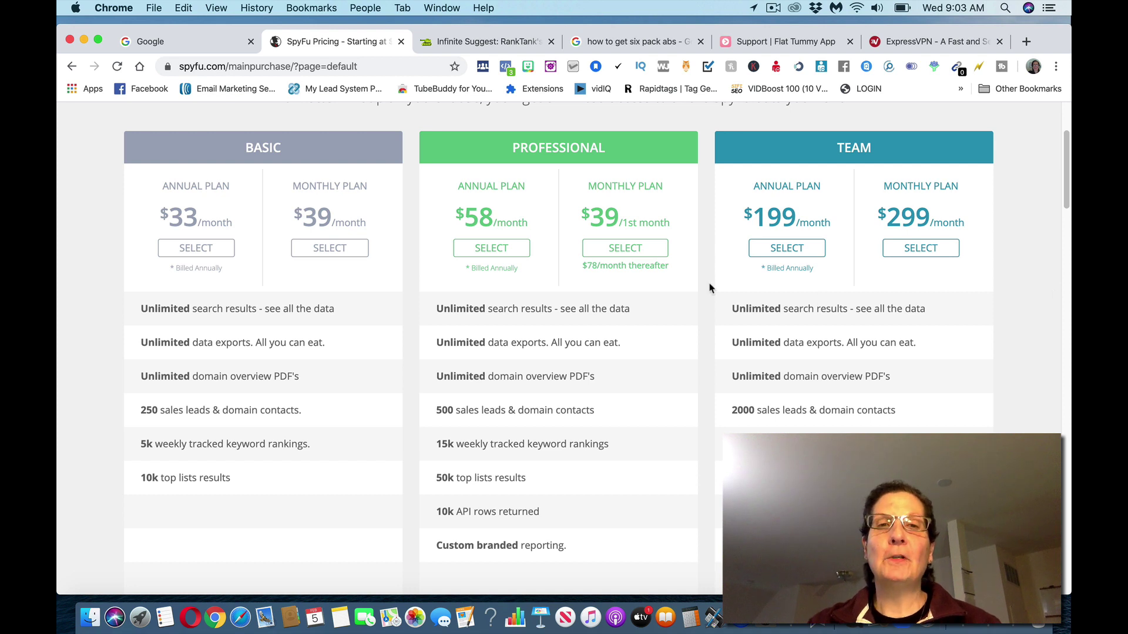
Open Calculator and compute 40 × 58 = 2320.
left_click(689, 618)
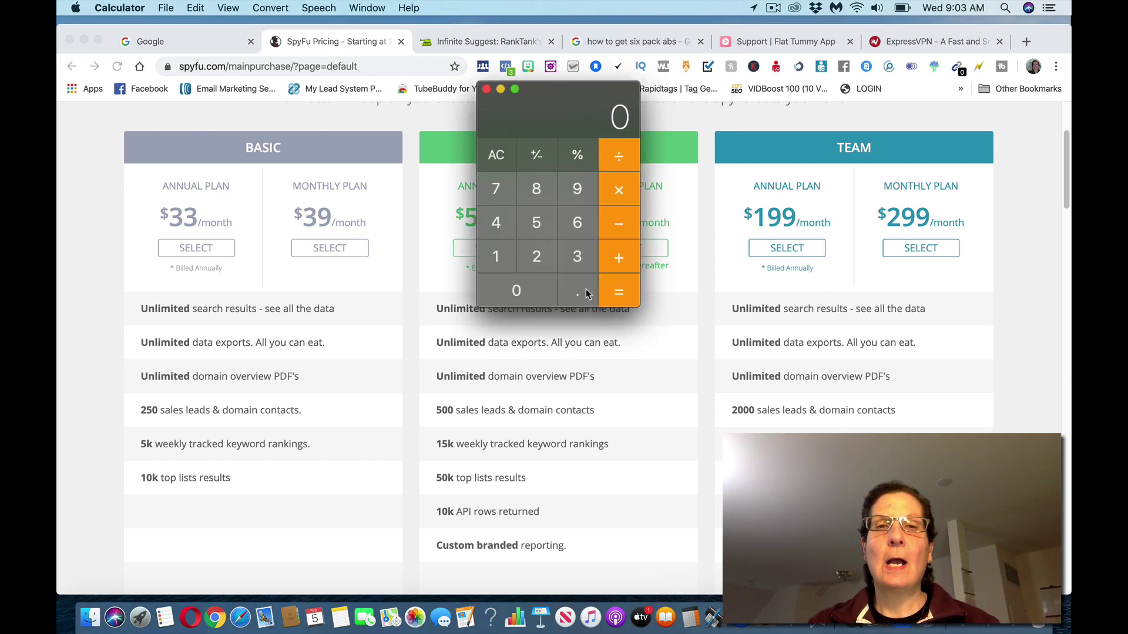
left_click(504, 228)
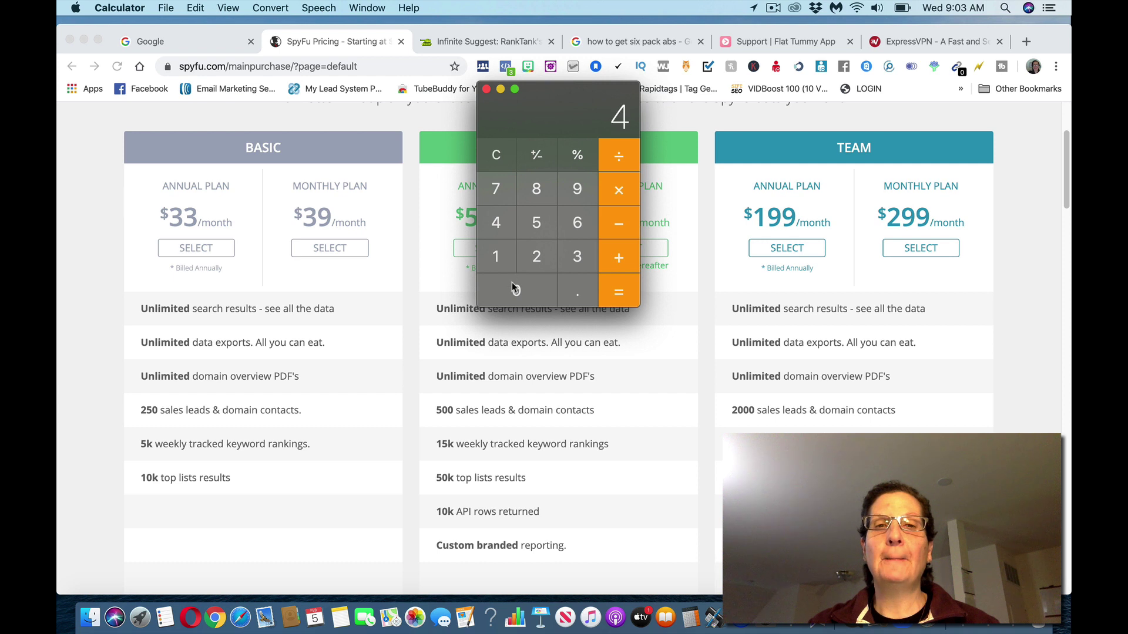
left_click(513, 283)
left_click(565, 287)
left_click(618, 189)
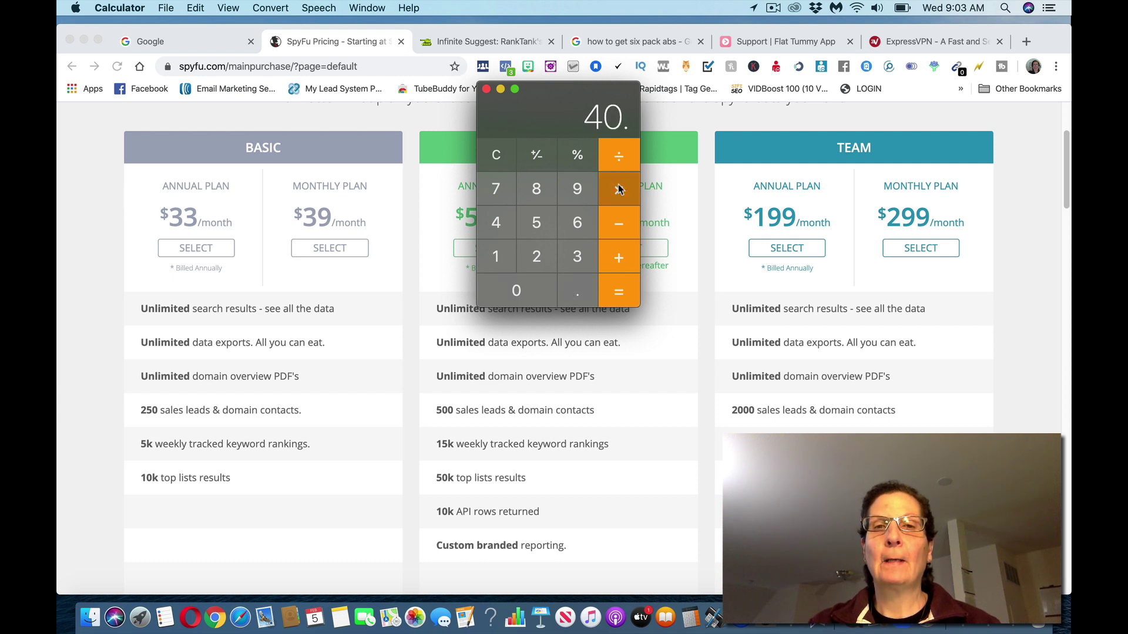
left_click(537, 223)
left_click(537, 188)
left_click(577, 291)
left_click(613, 293)
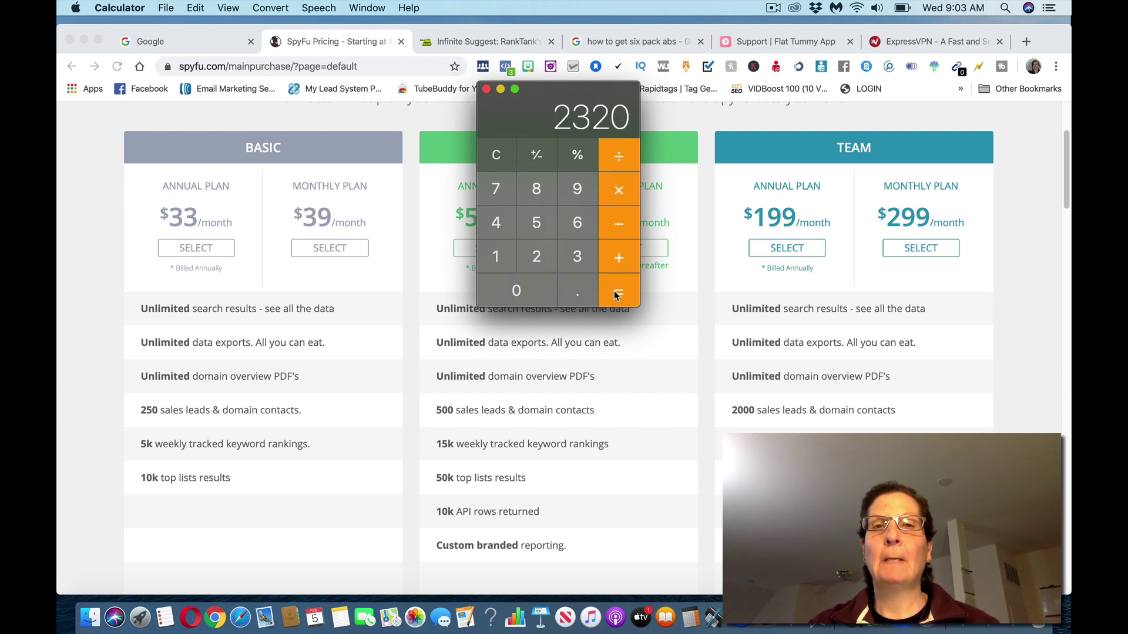
Clear the result and compute 23 × 20 = 460.
left_click(495, 158)
left_click(536, 256)
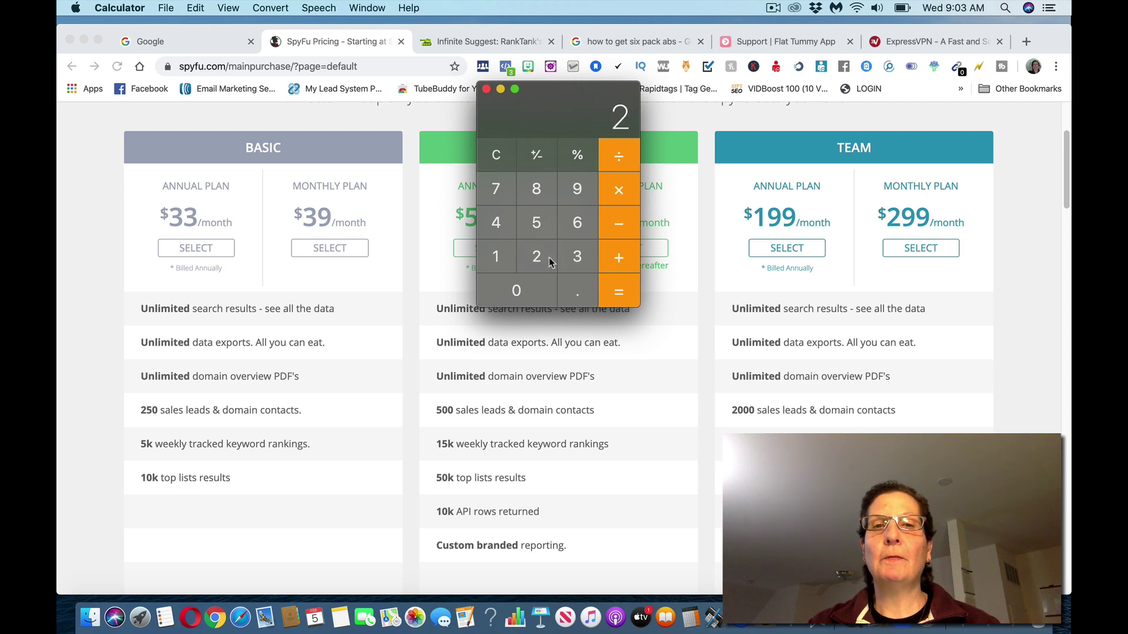
left_click(578, 257)
left_click(578, 291)
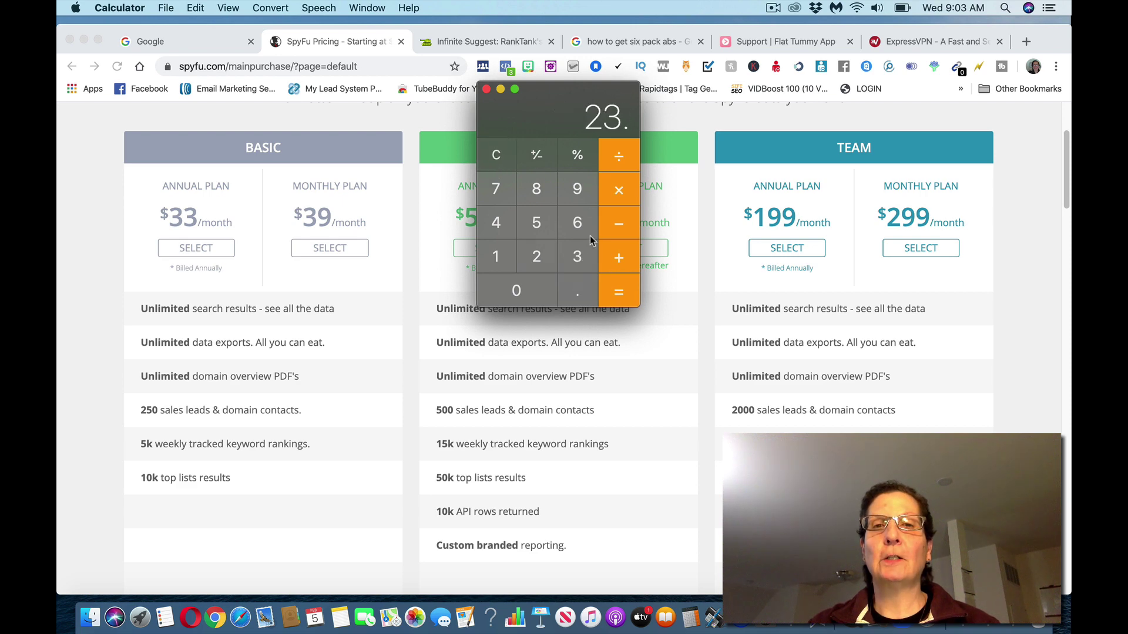
left_click(618, 196)
left_click(528, 256)
left_click(530, 288)
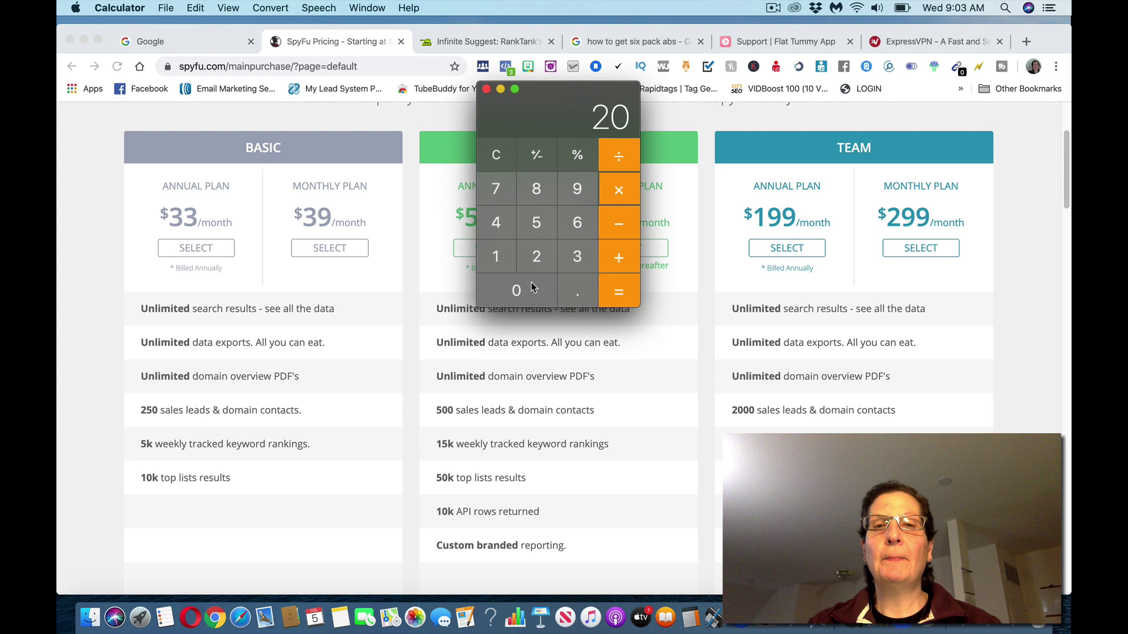
left_click(614, 291)
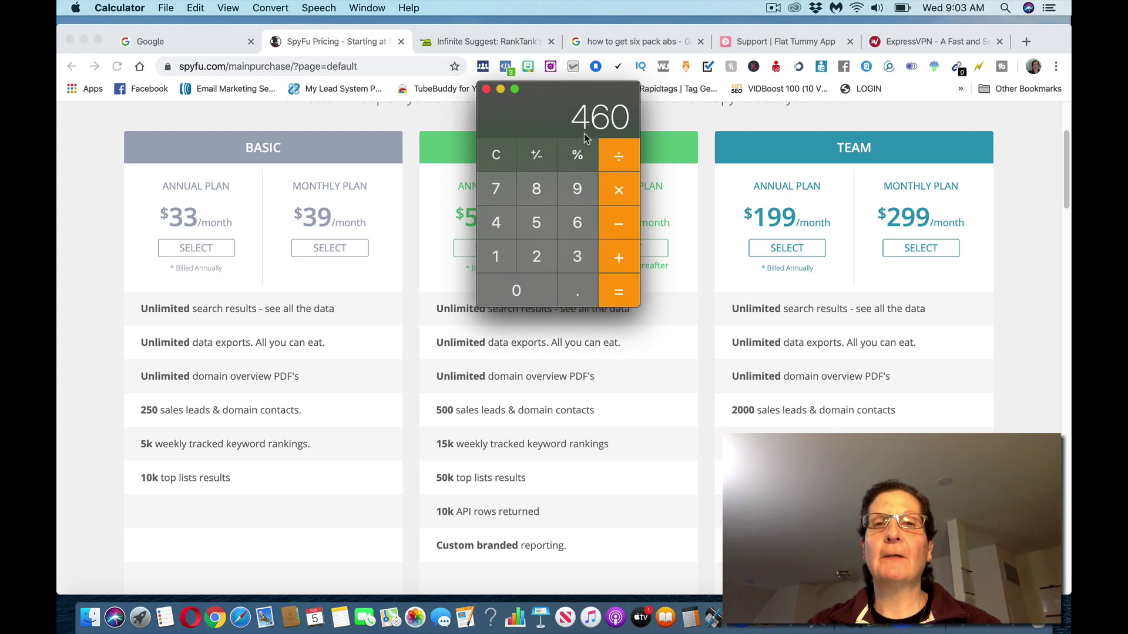
Reopen Calculator after closing a mistakenly opened CheckBook Pro, and compute 299 × 40 = 11960.
left_click(486, 89)
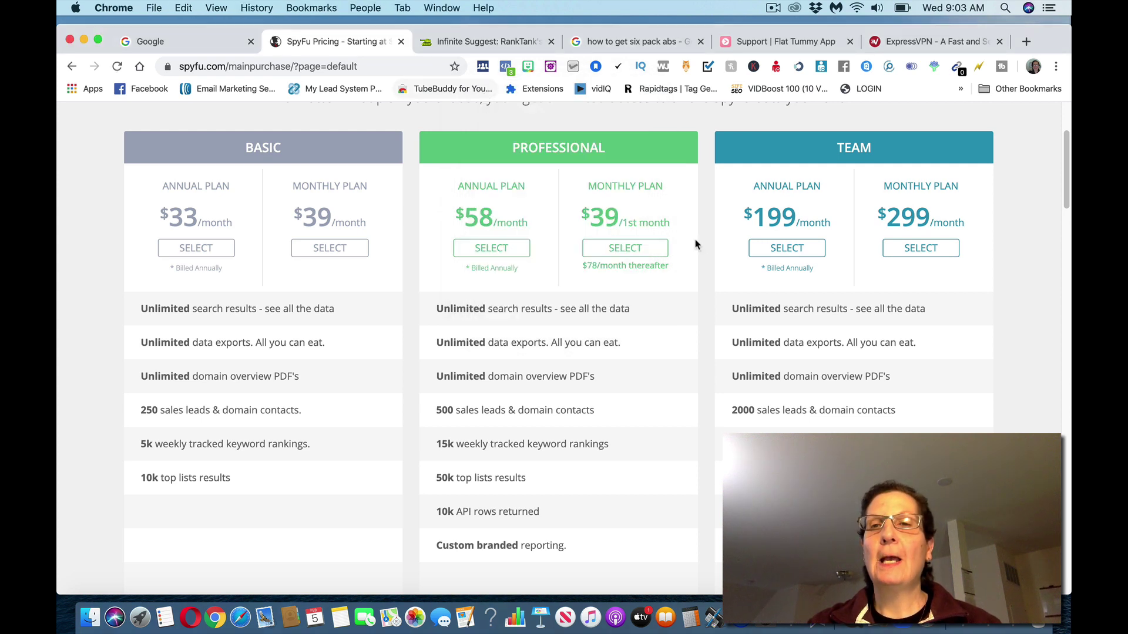
left_click(709, 617)
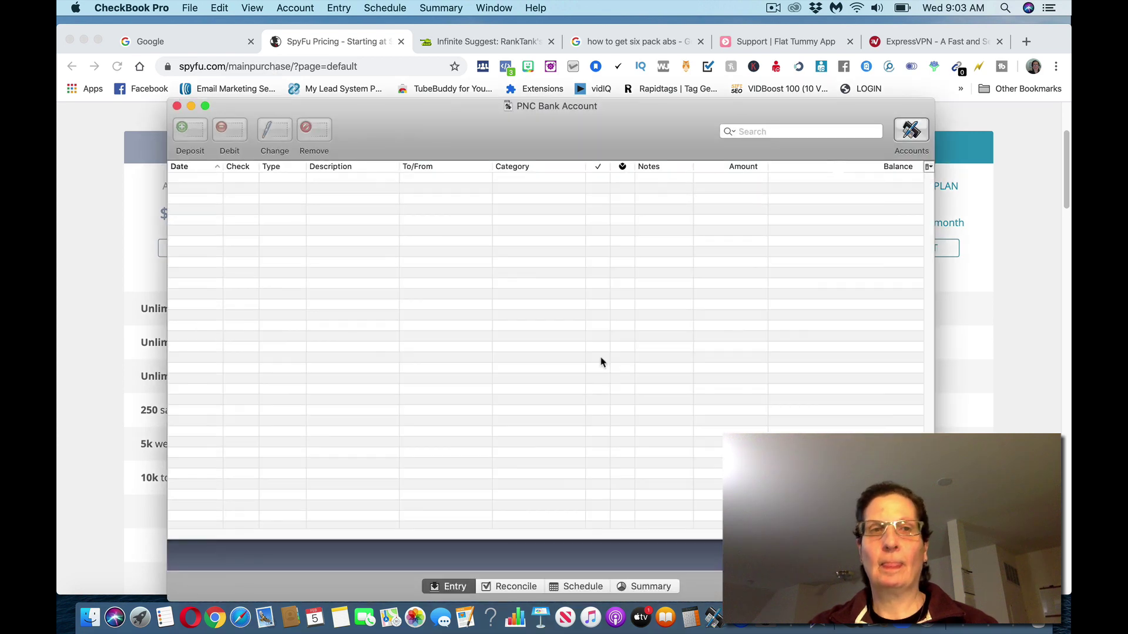
left_click(177, 106)
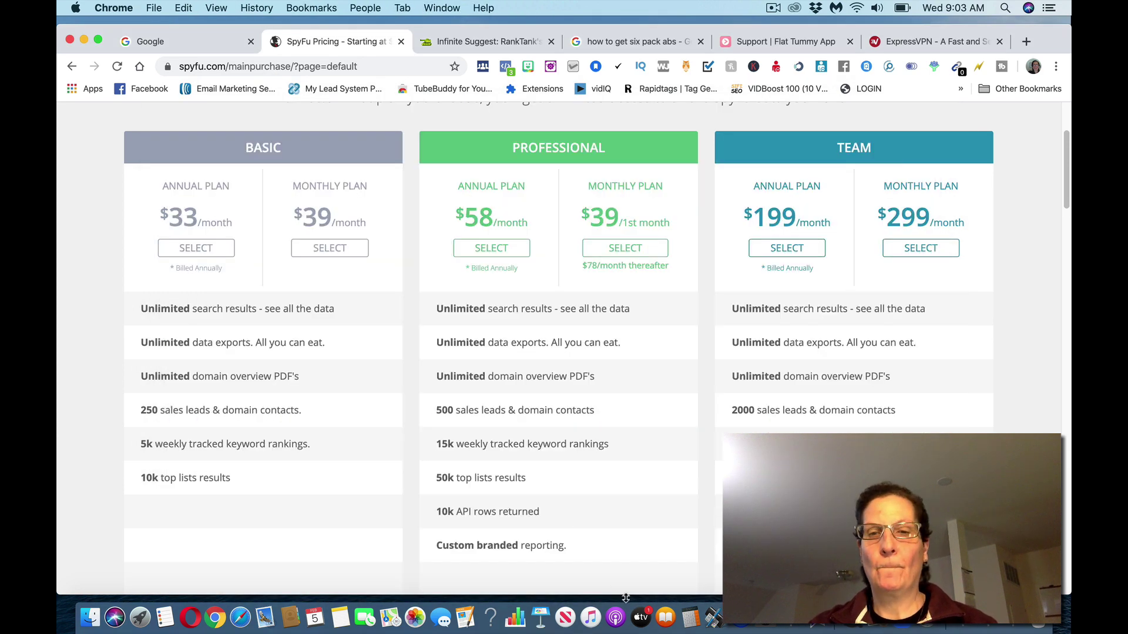
left_click(693, 615)
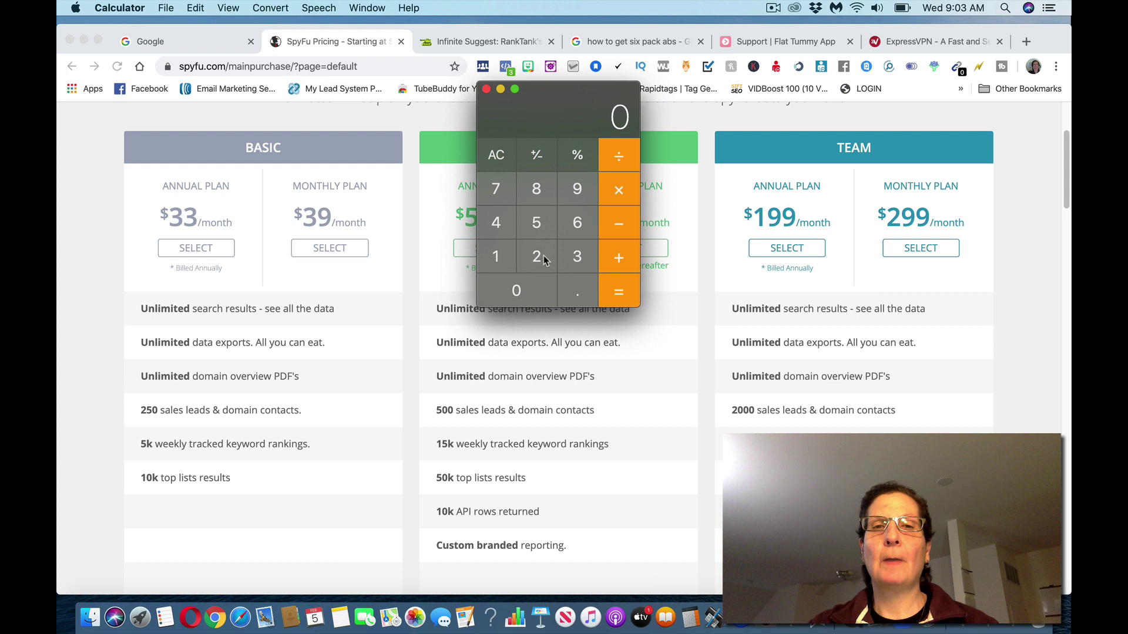
left_click(536, 256)
left_click(568, 197)
left_click(568, 197)
left_click(579, 294)
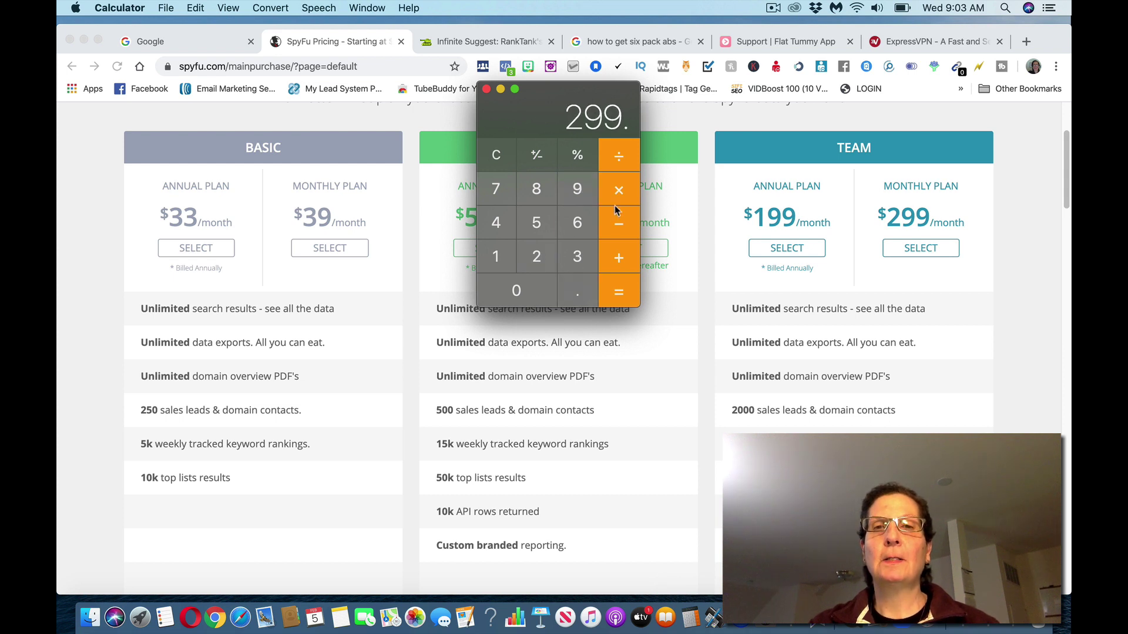
left_click(505, 227)
left_click(513, 293)
left_click(586, 297)
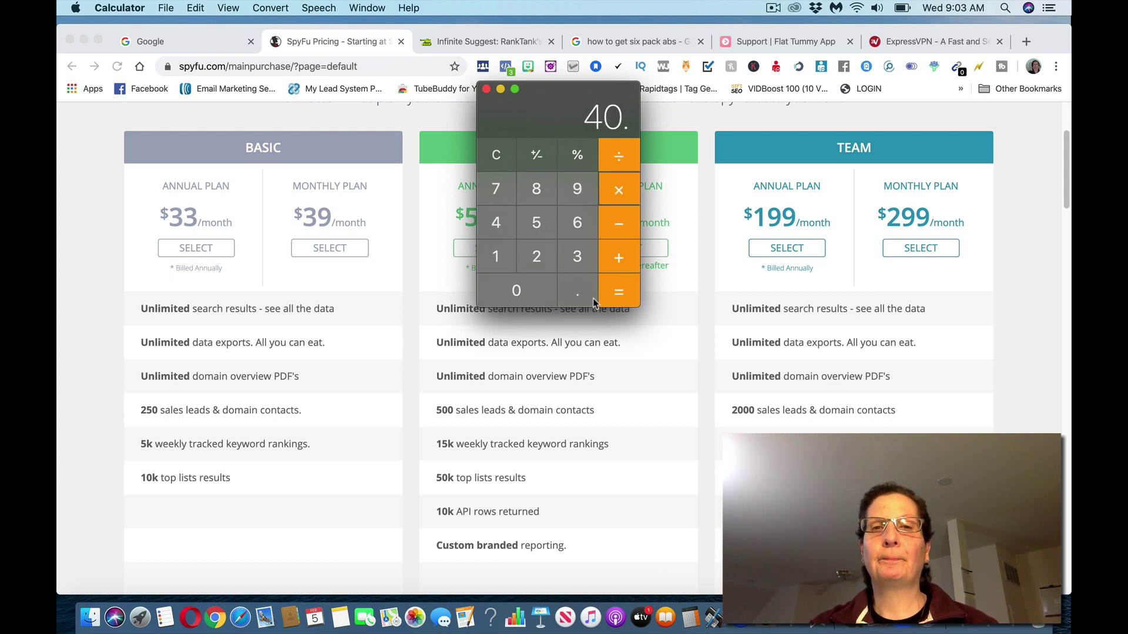
left_click(617, 292)
Compute 119 × 10 = 1190, then close Calculator and return to the pricing page.
left_click(495, 155)
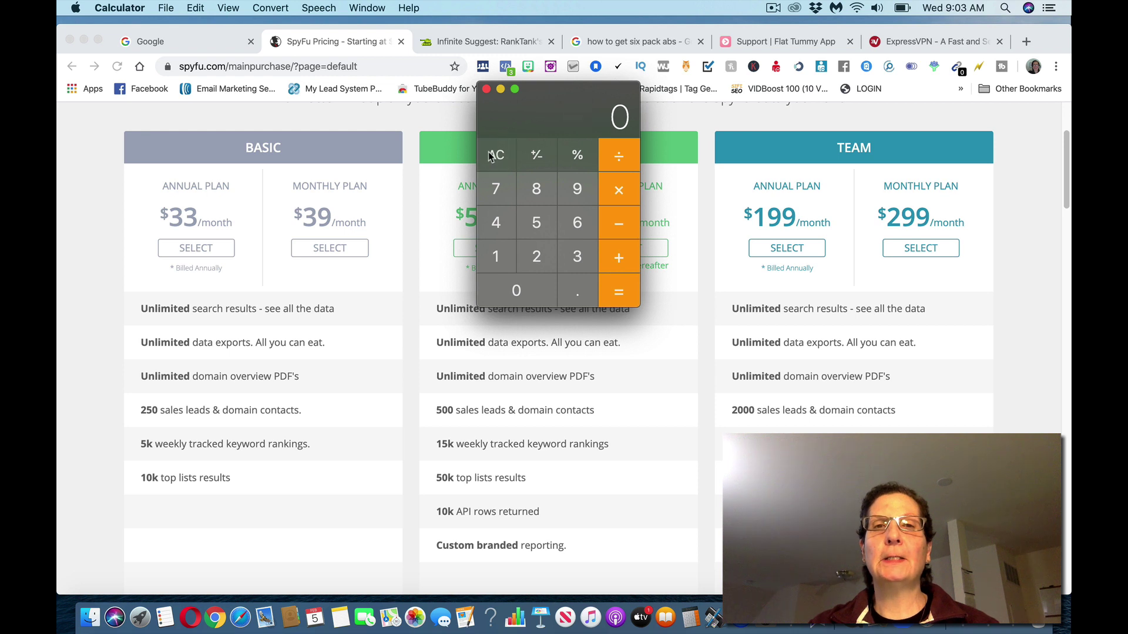
left_click(500, 258)
left_click(502, 262)
left_click(573, 193)
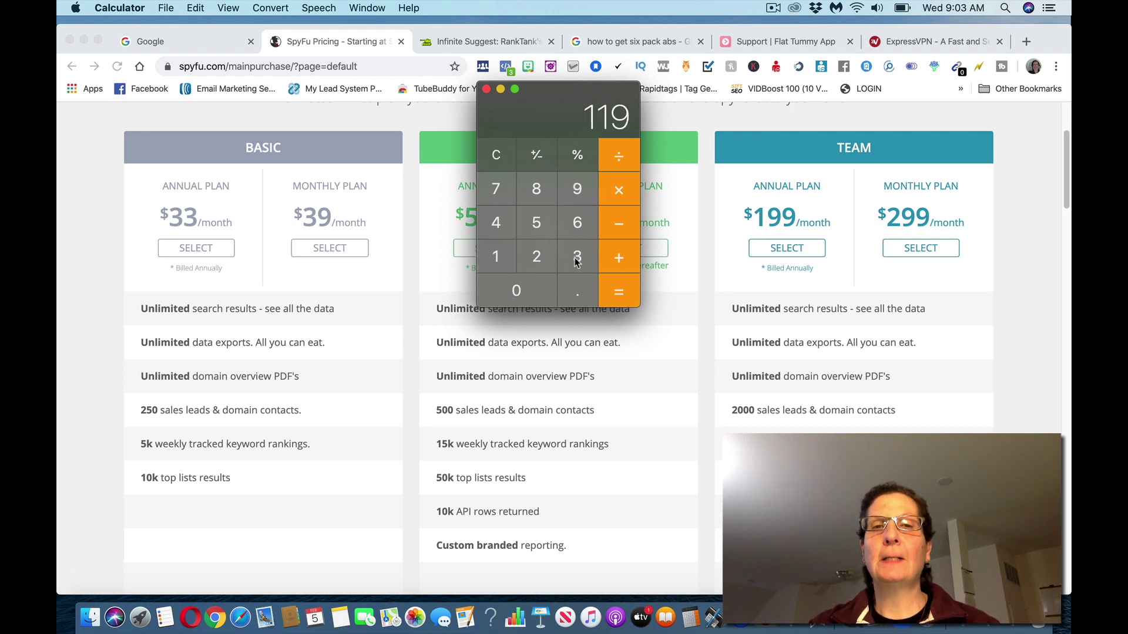
left_click(575, 296)
left_click(618, 189)
left_click(495, 257)
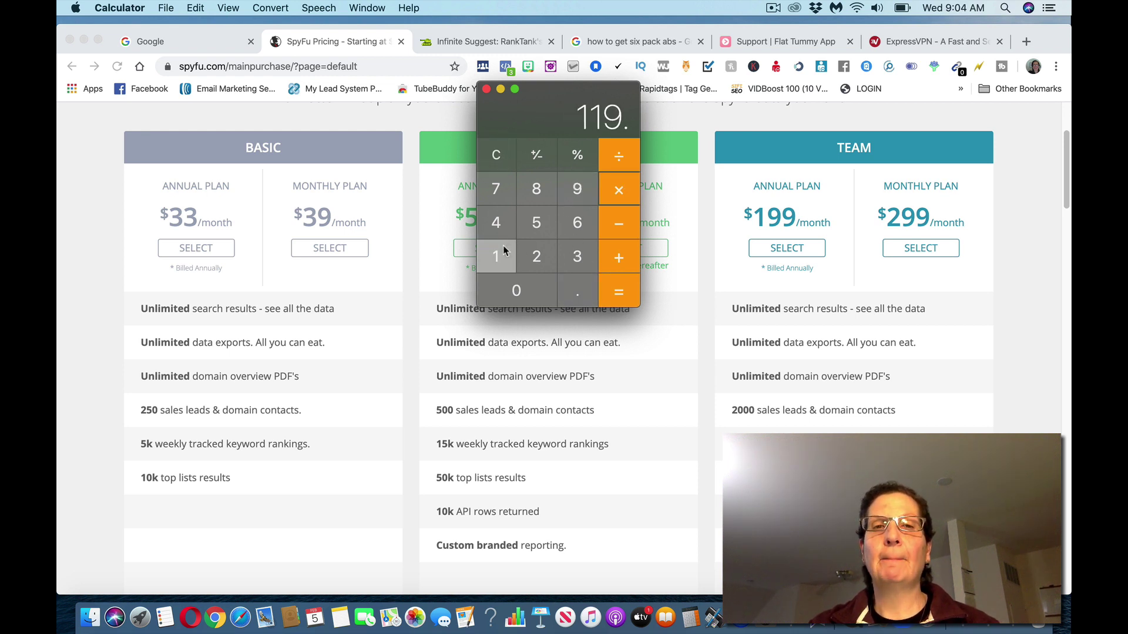
left_click(511, 292)
left_click(619, 292)
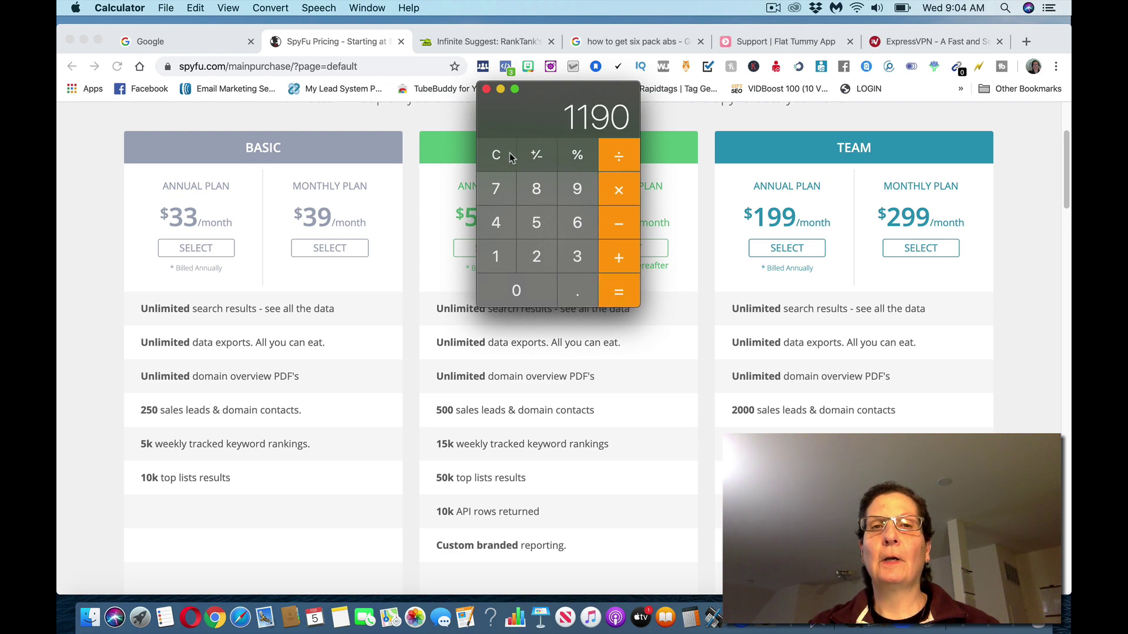
left_click(486, 90)
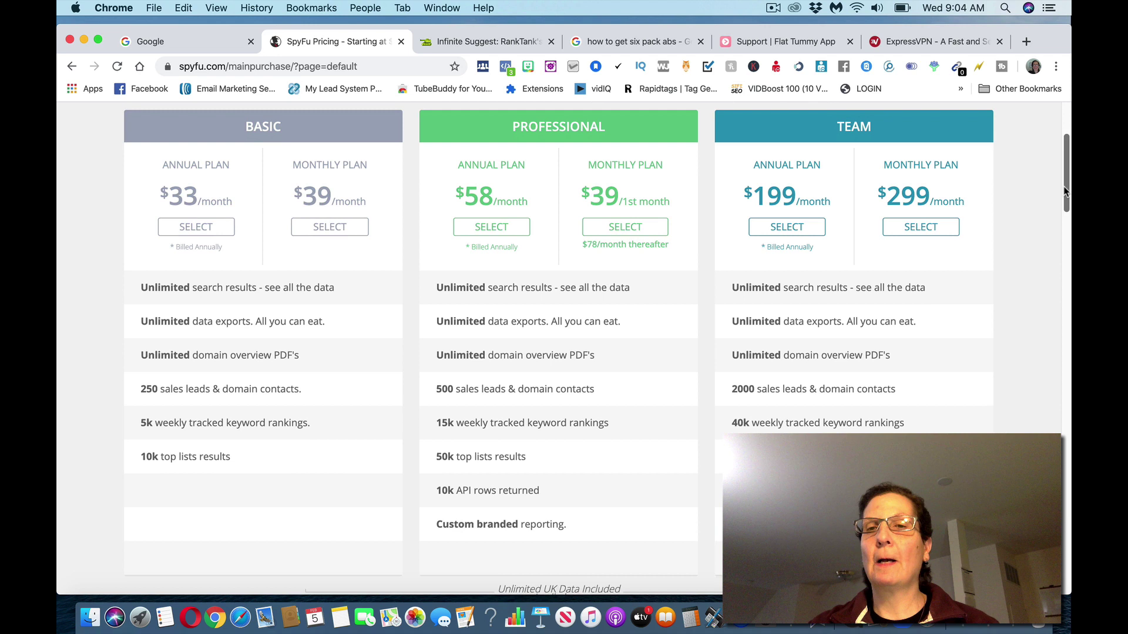
scroll(1065, 192, "down", 1)
left_click_drag(1064, 192, 1064, 179)
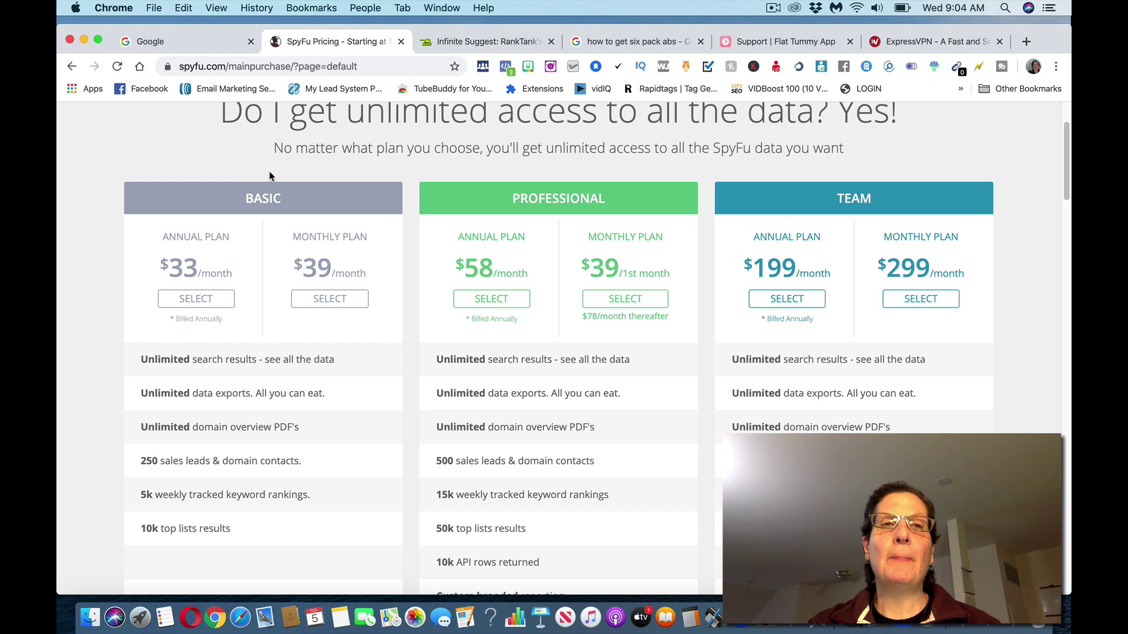
Leave Infinite Suggest's 959-keyword list for the 'how to get six pack abs' Google results.
left_click(464, 47)
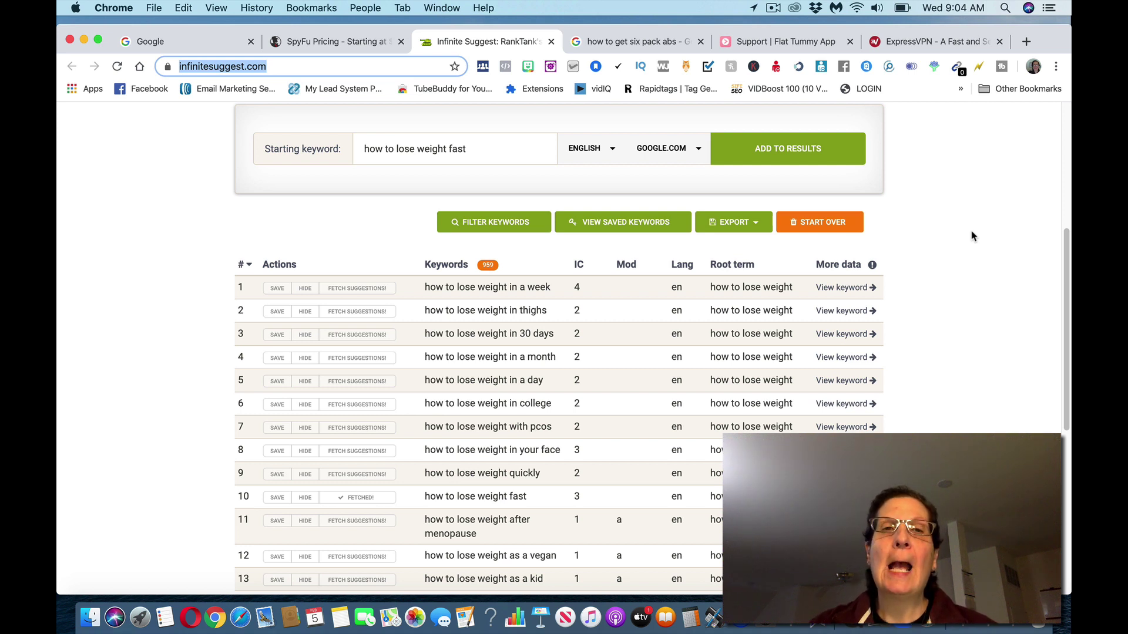
left_click(364, 216)
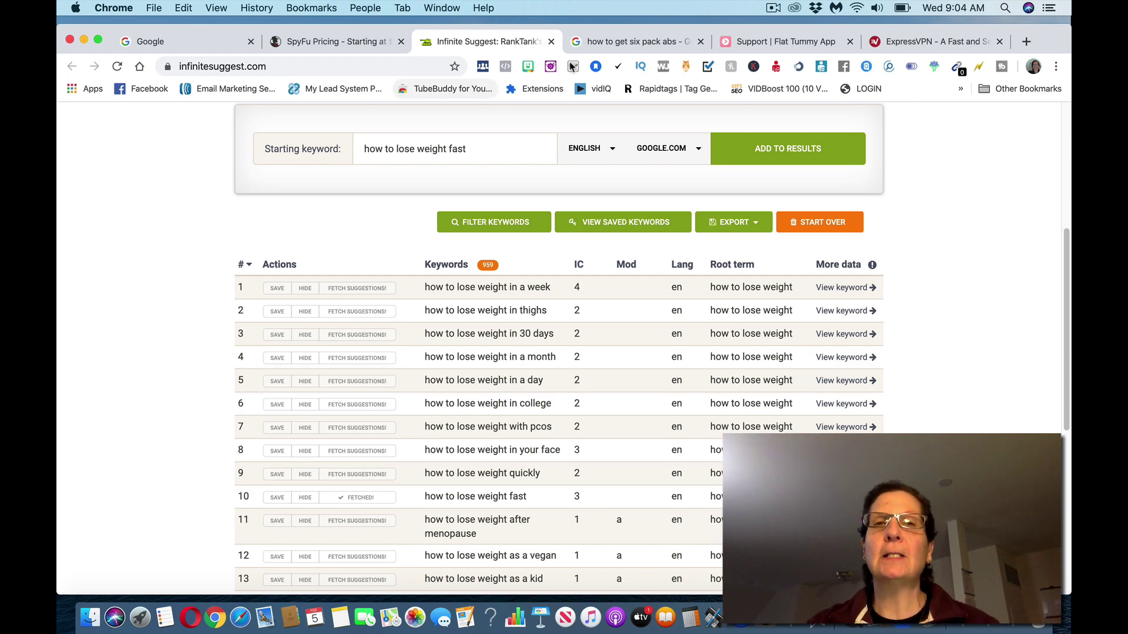
left_click(608, 42)
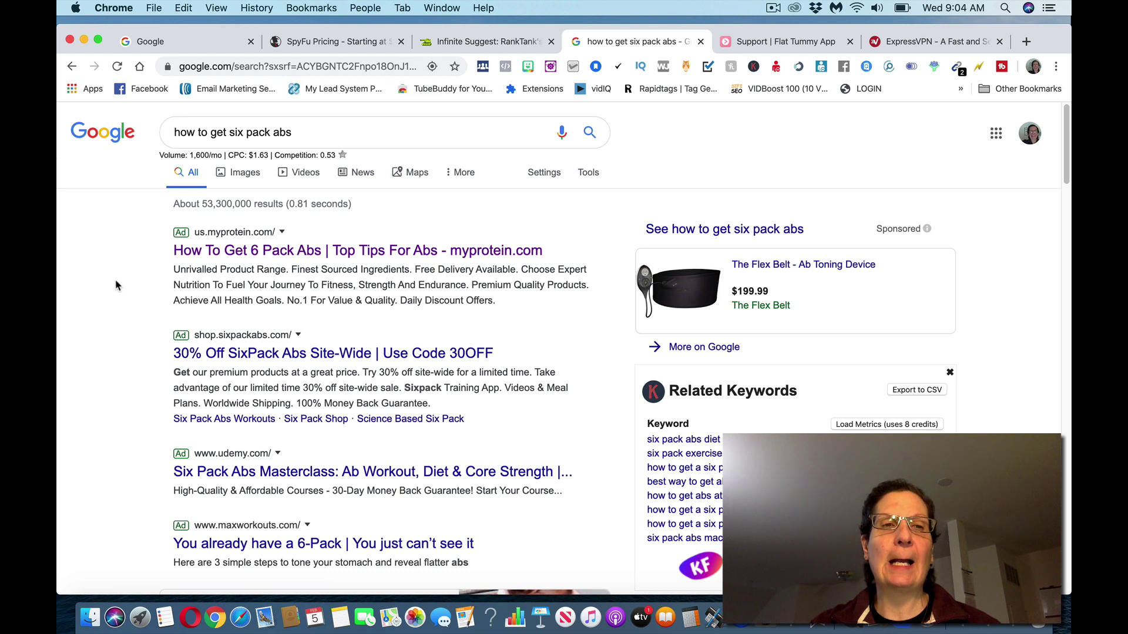
Scroll the six pack abs results and open the maxworkouts.com 'You already have a 6-Pack' ad.
scroll(116, 285, "down", 1)
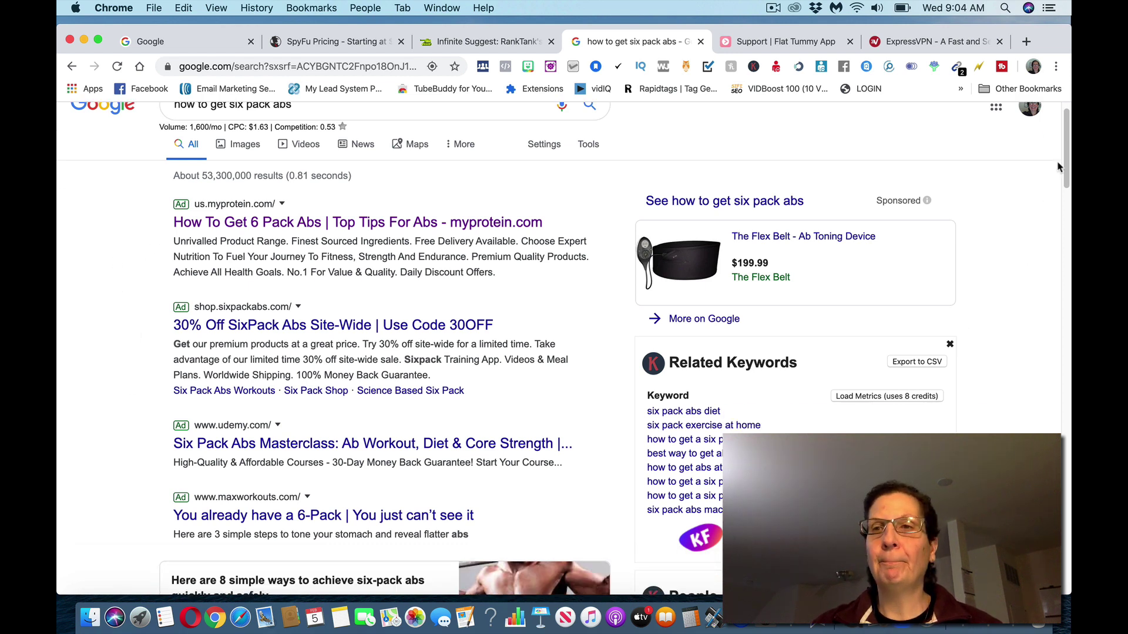
mouse_move(1060, 169)
left_mouse_down()
mouse_move(1061, 513)
mouse_move(1051, 411)
mouse_move(979, 275)
mouse_move(1049, 164)
left_mouse_up()
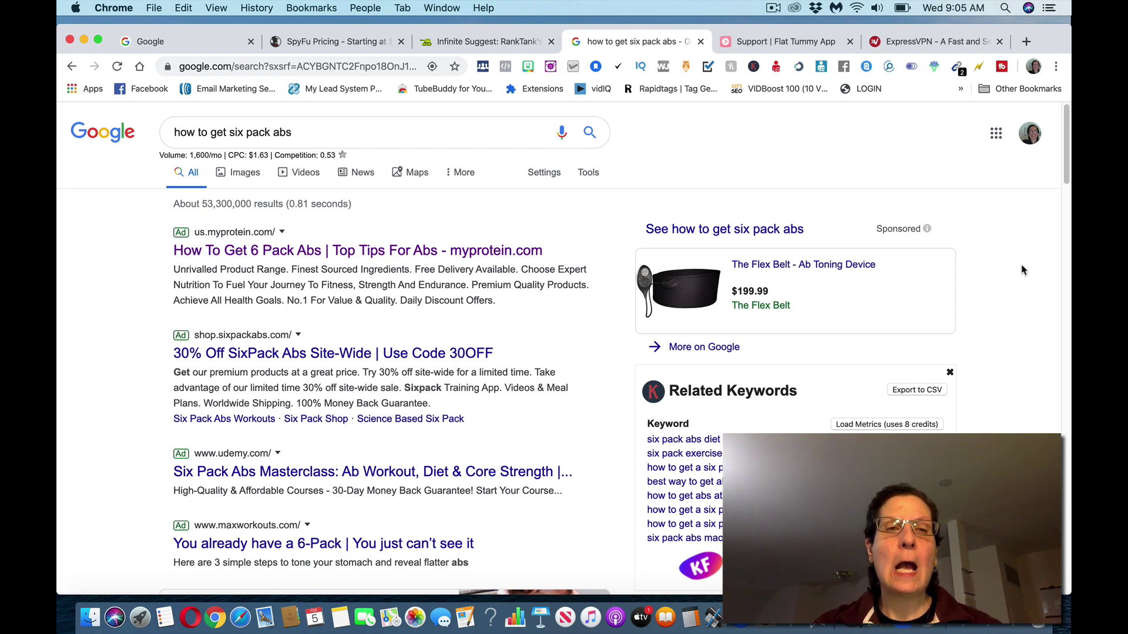
left_click_drag(1064, 170, 1066, 189)
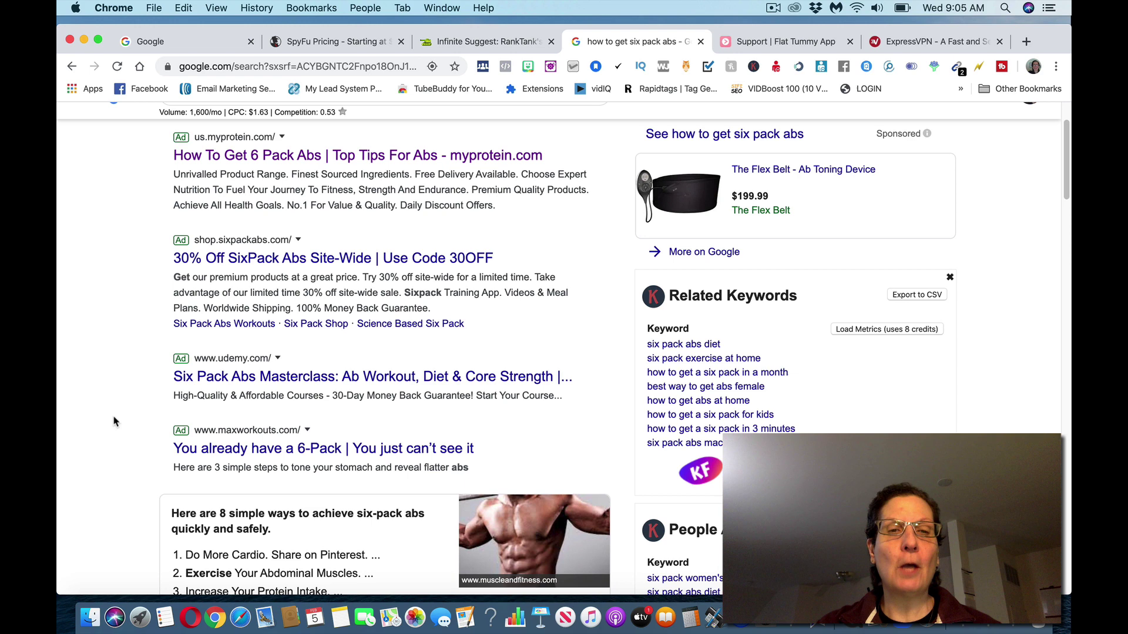
left_click(189, 456)
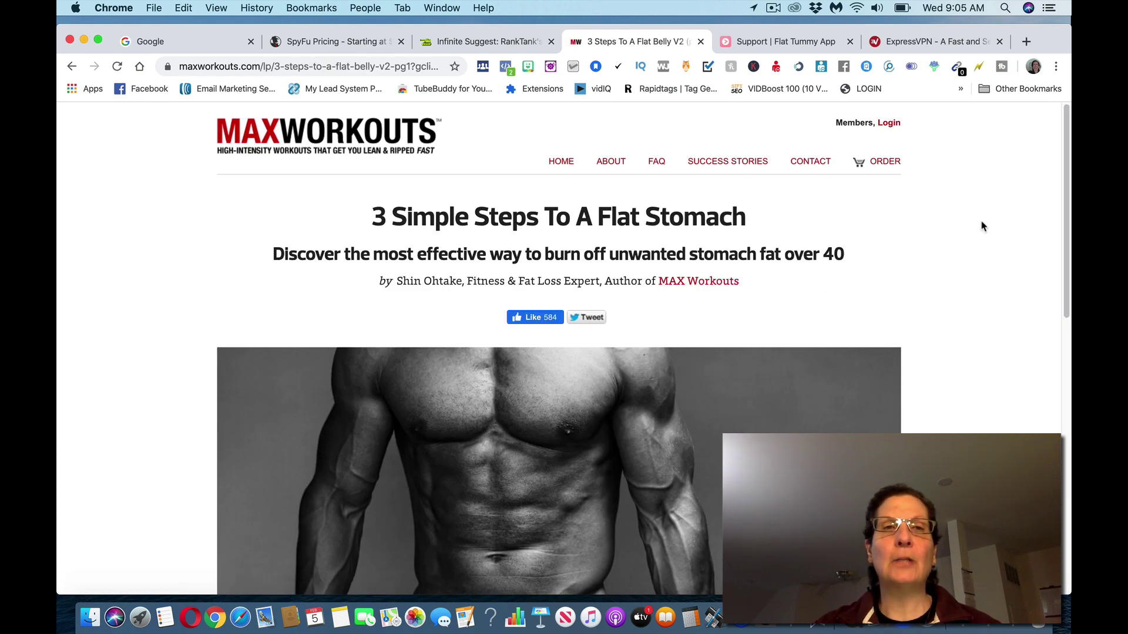
Scroll through the flat stomach landing page and open MaxWorkouts' CONTACT page.
left_click_drag(1062, 156, 1034, 157)
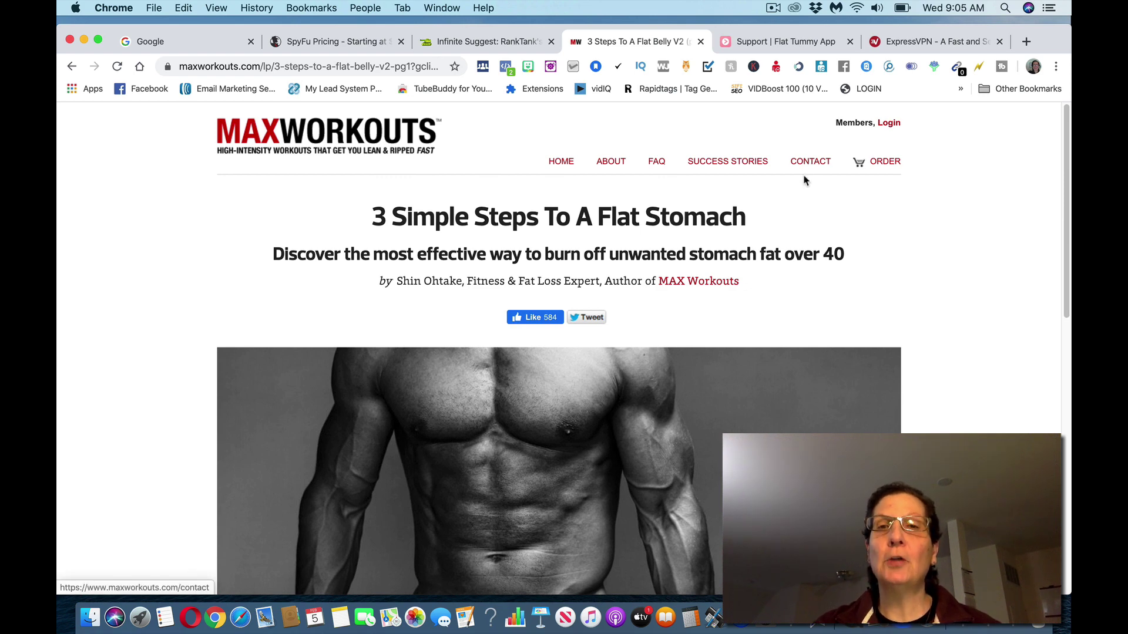
triple_click(1064, 235)
left_click(1052, 262)
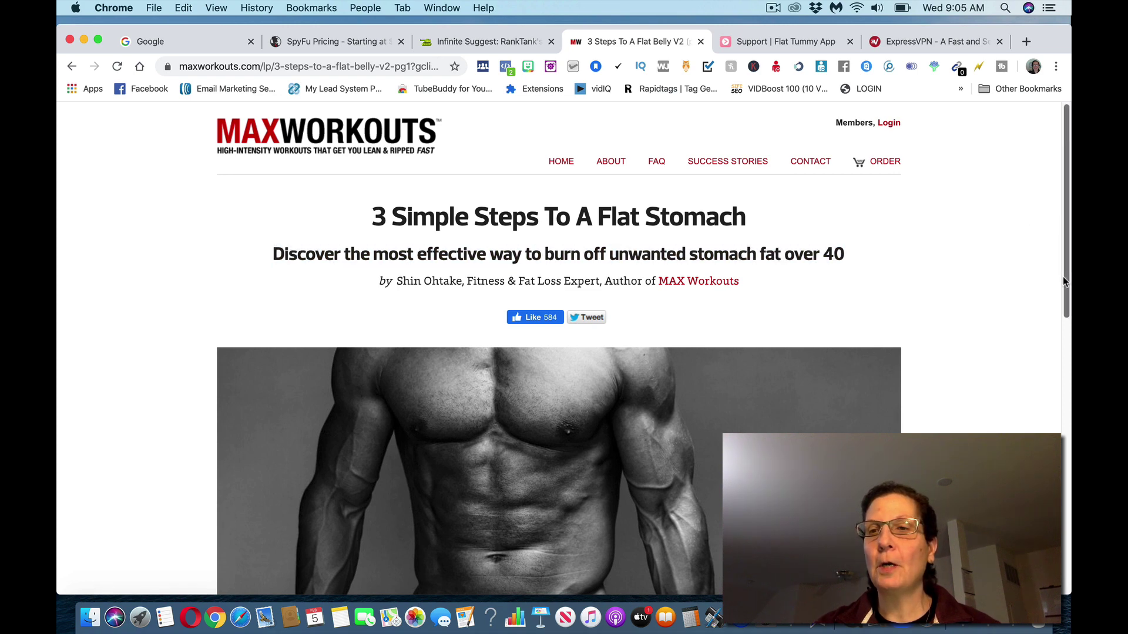
scroll(1063, 276, "down", 10)
scroll(1028, 235, "down", 3)
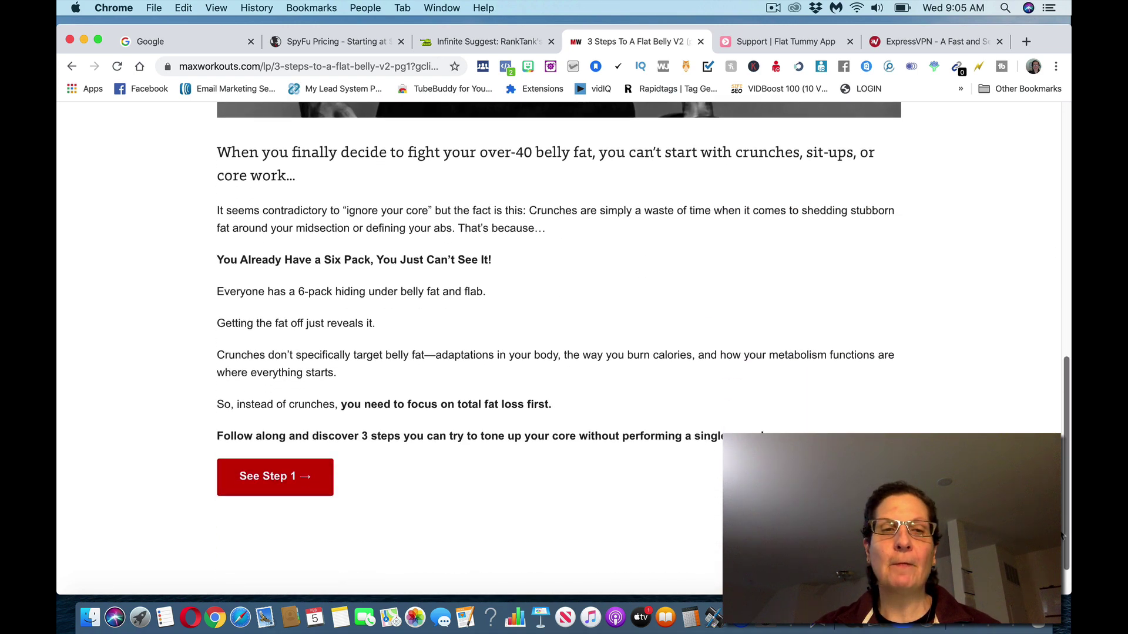
scroll(1026, 146, "up", 15)
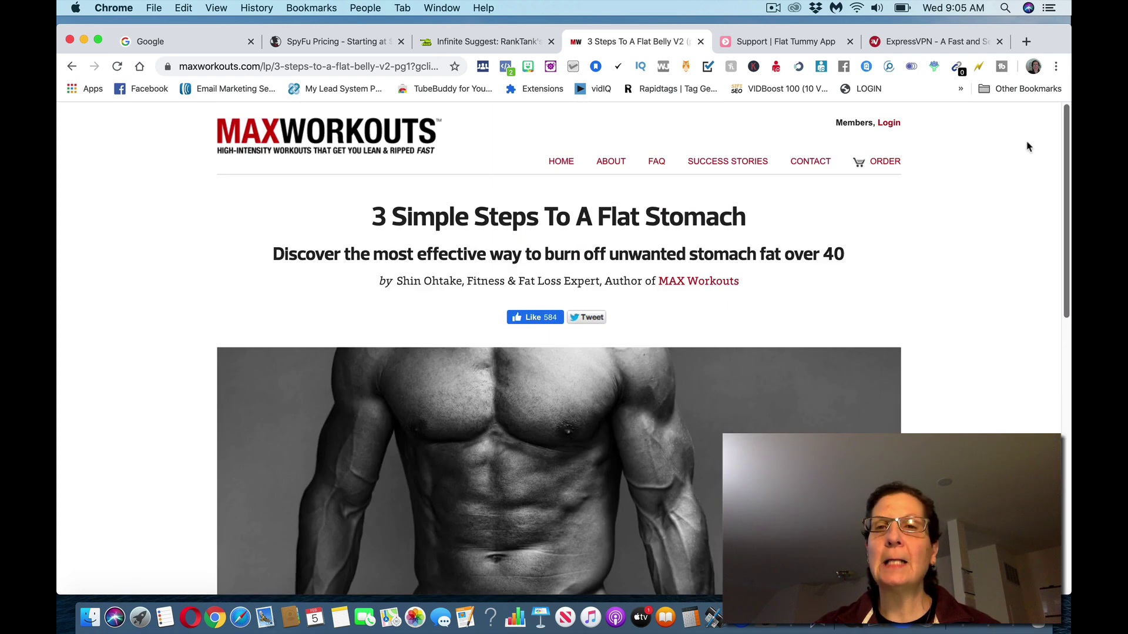
left_click(809, 165)
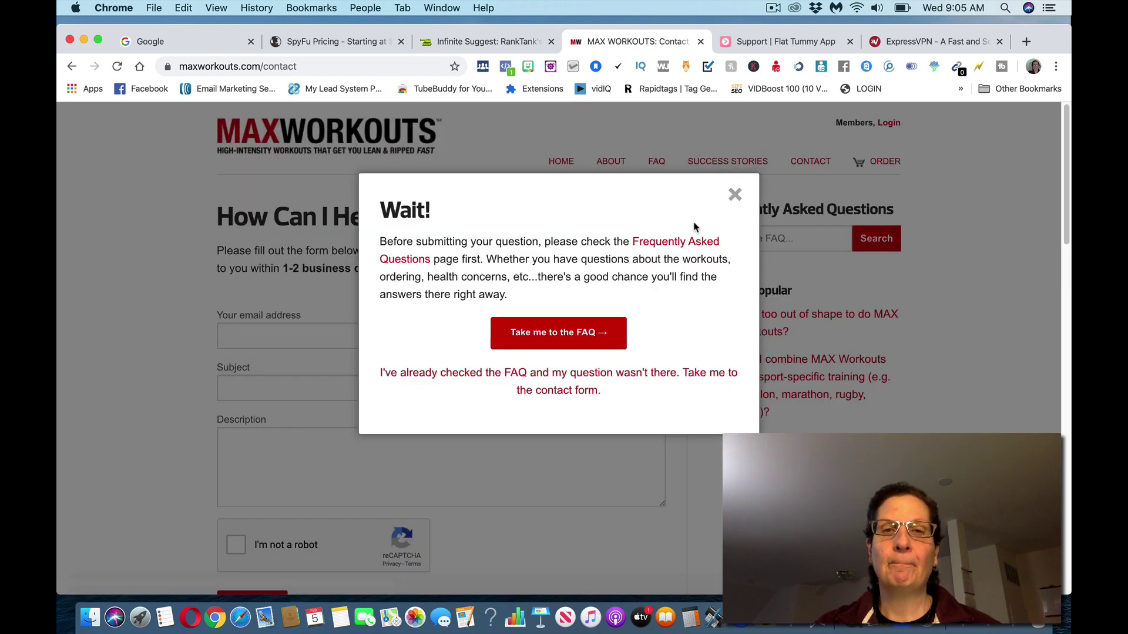
Dismiss the FAQ reminder and enter the subject 'Your Google Ad'.
left_click(735, 197)
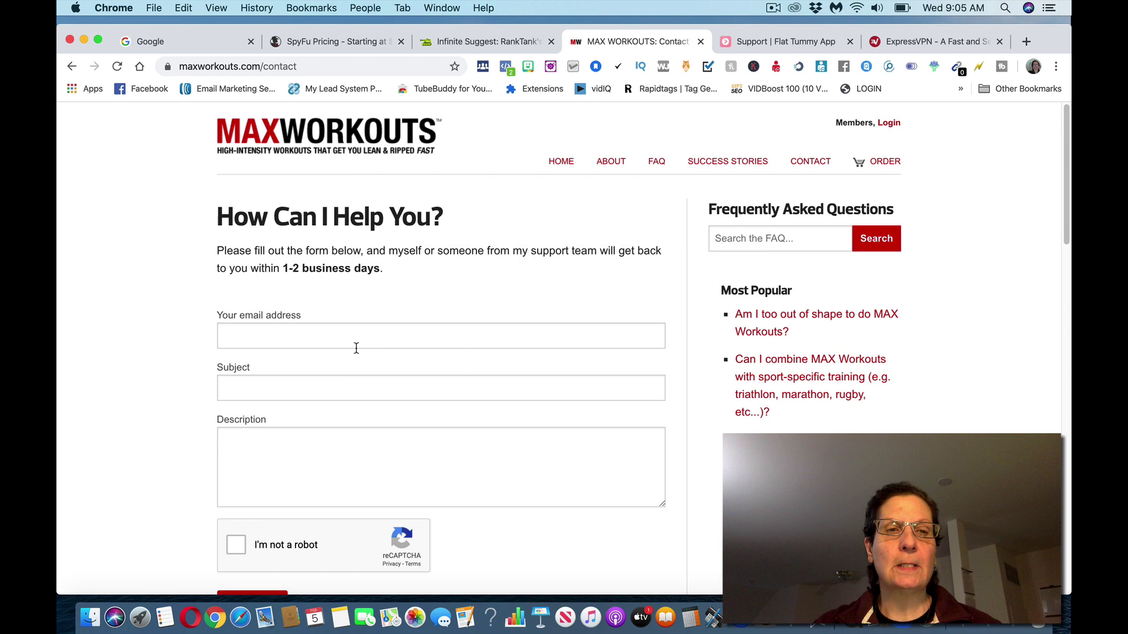
left_click(242, 385)
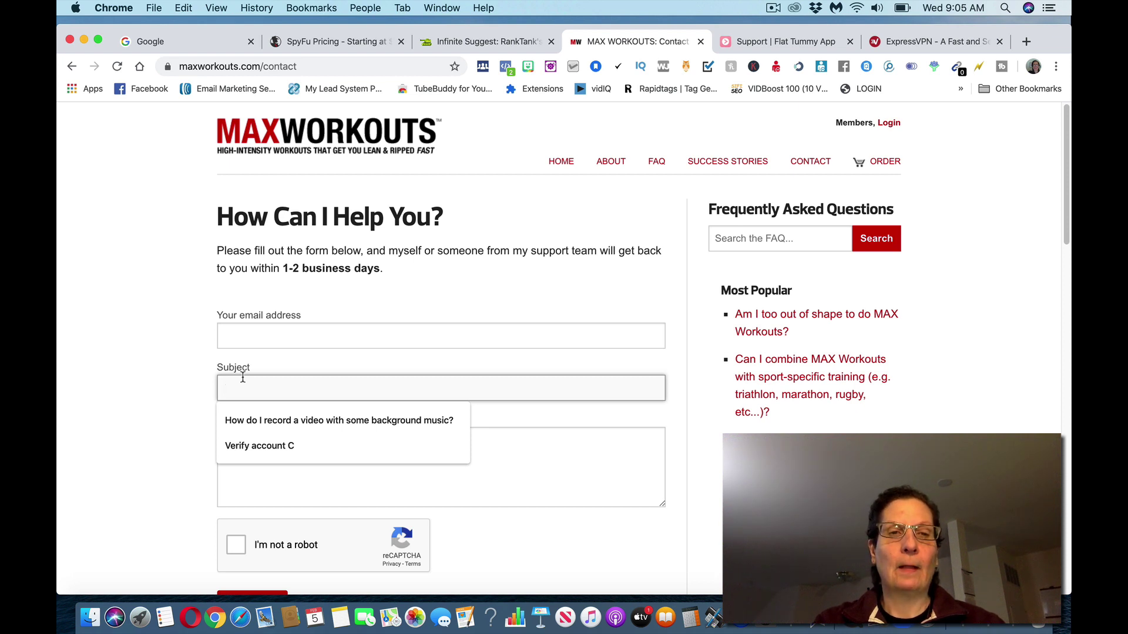
type("IYou")
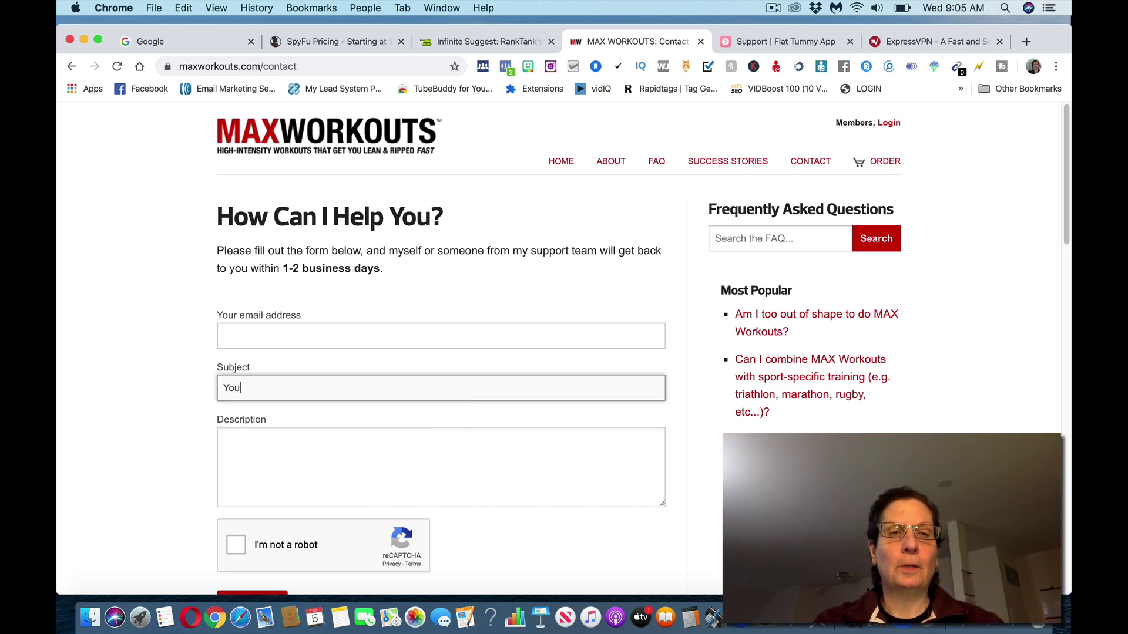
type("r Google Ad")
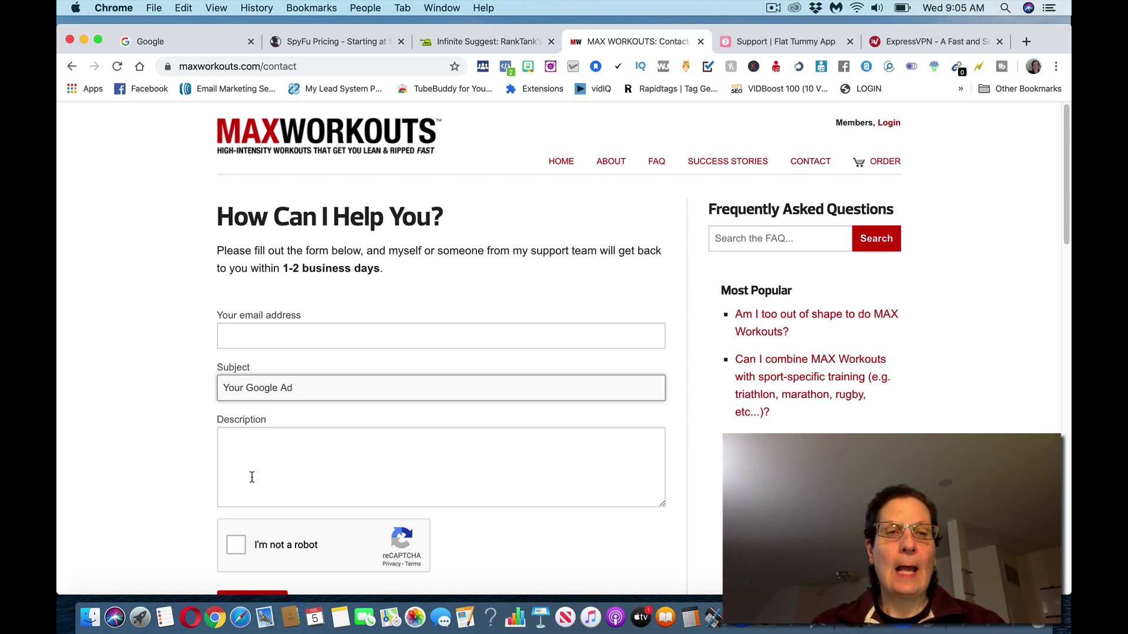
Begin the message: saw your Google ad, internet marketer offering better results for advertising dollars.
left_click(251, 474)
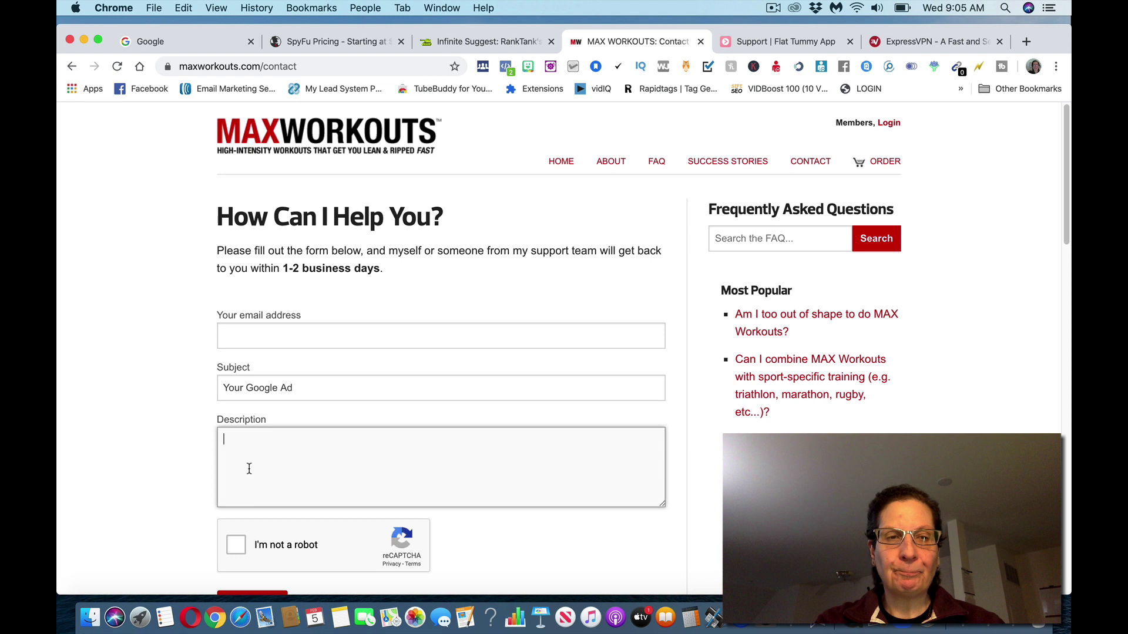
type("HEl")
key("BackSpace")
key("BackSpace")
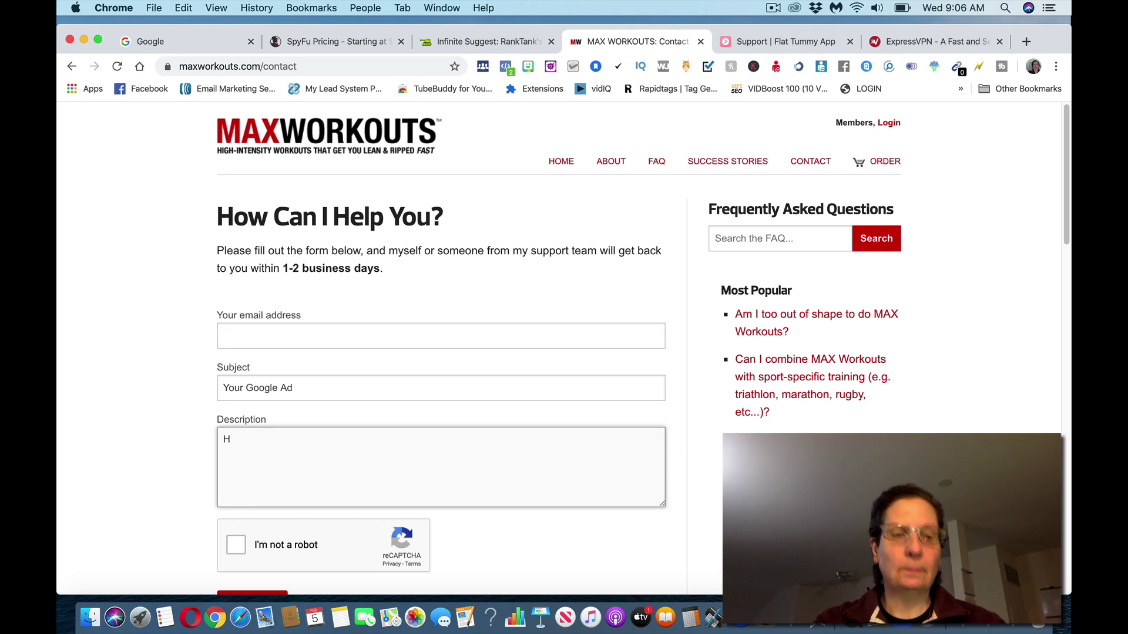
type("ello, I s")
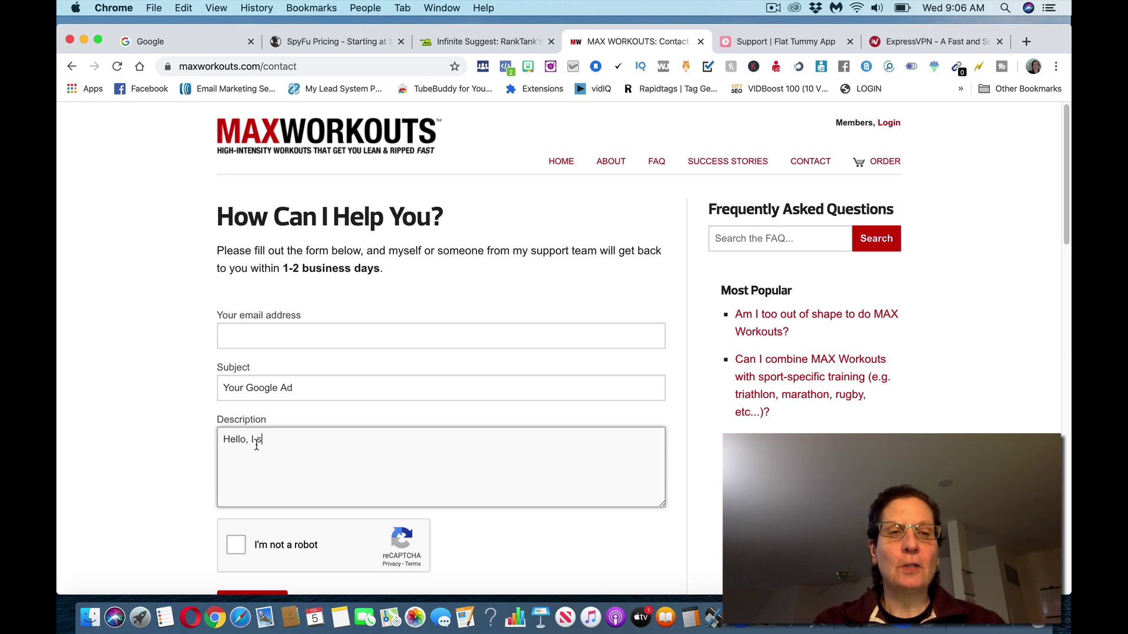
type("aw your ad on ")
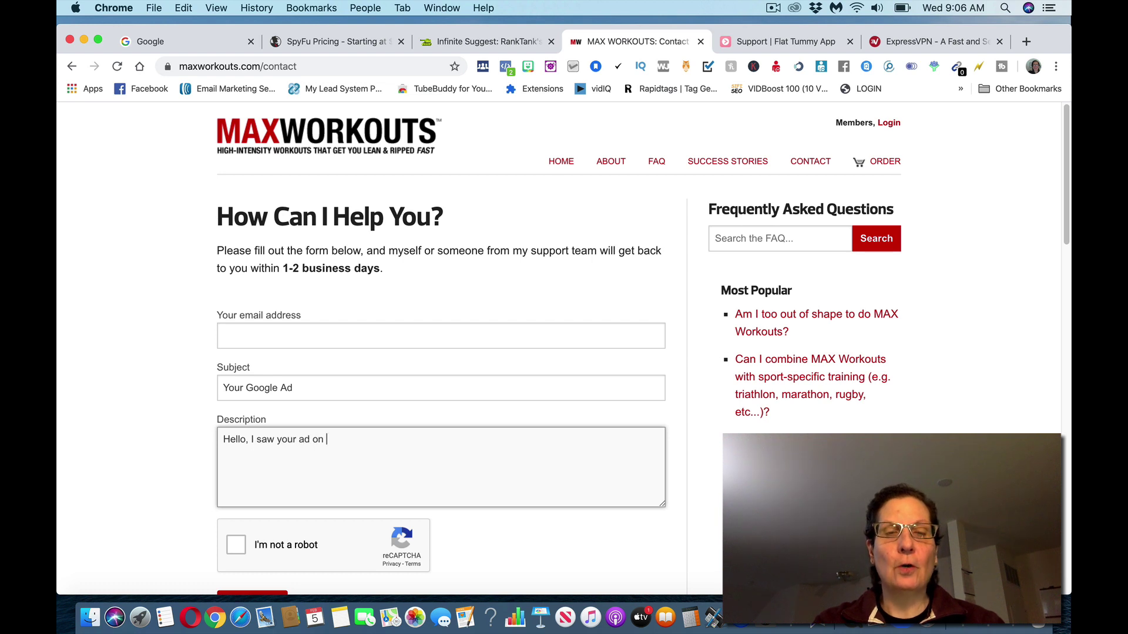
type("Google")
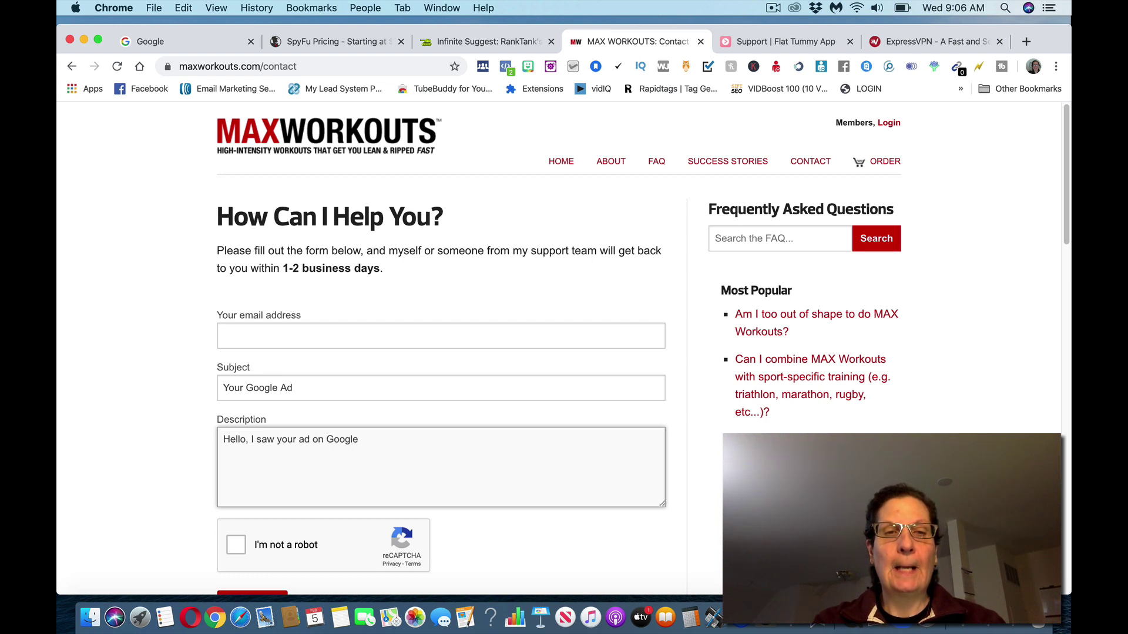
type(" and")
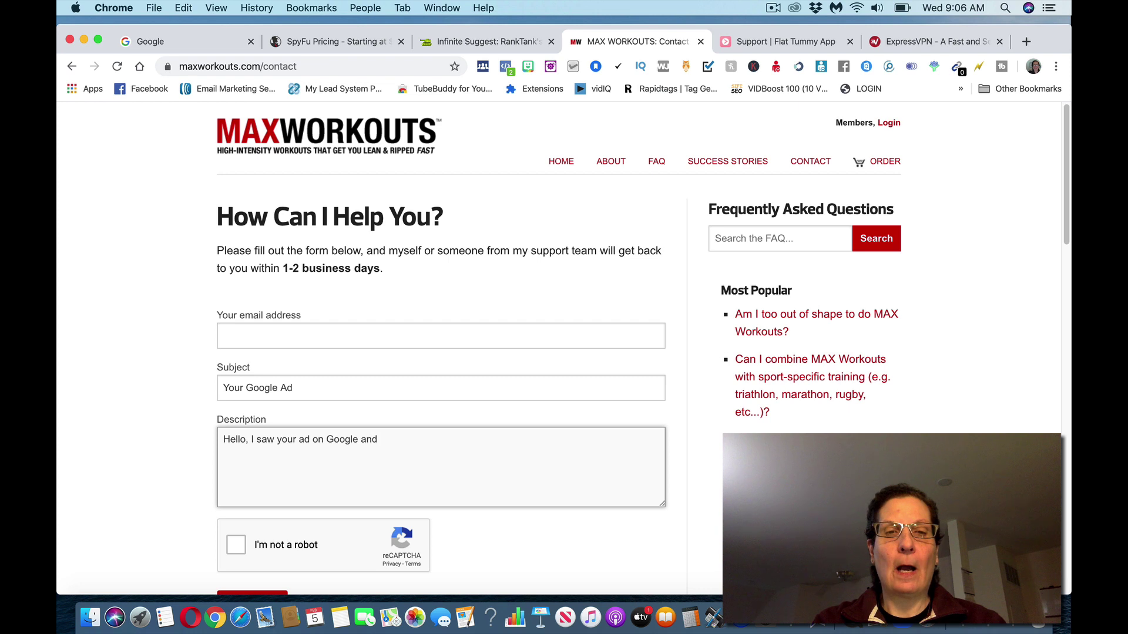
type(" I wan")
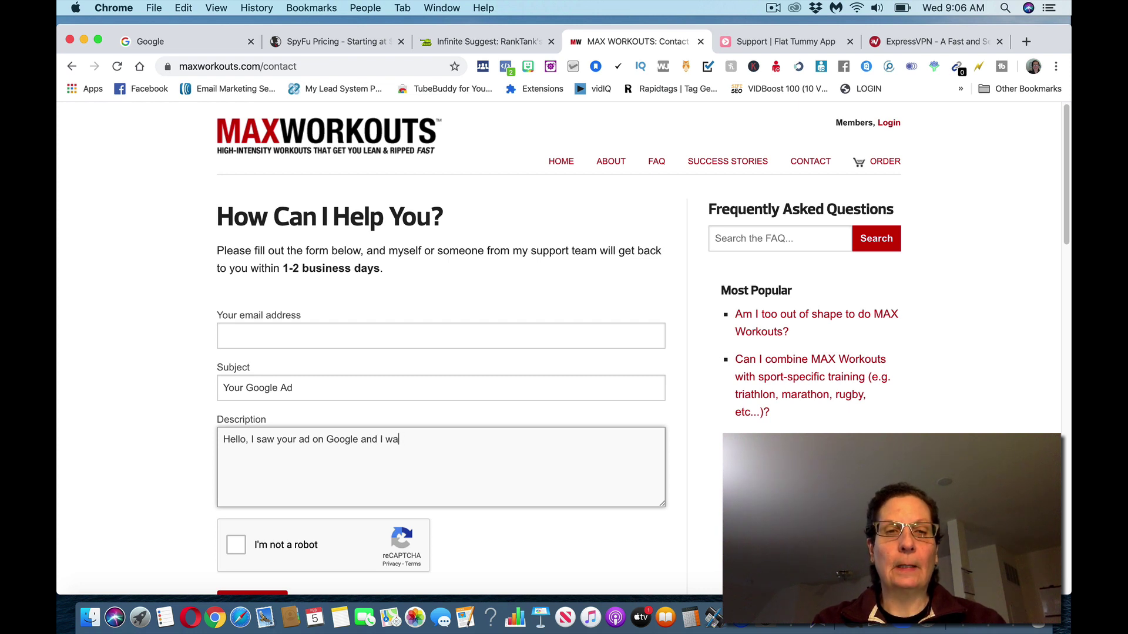
key("BackSpace")
key("BackSpace")
key("BackSpace")
key("BackSpace")
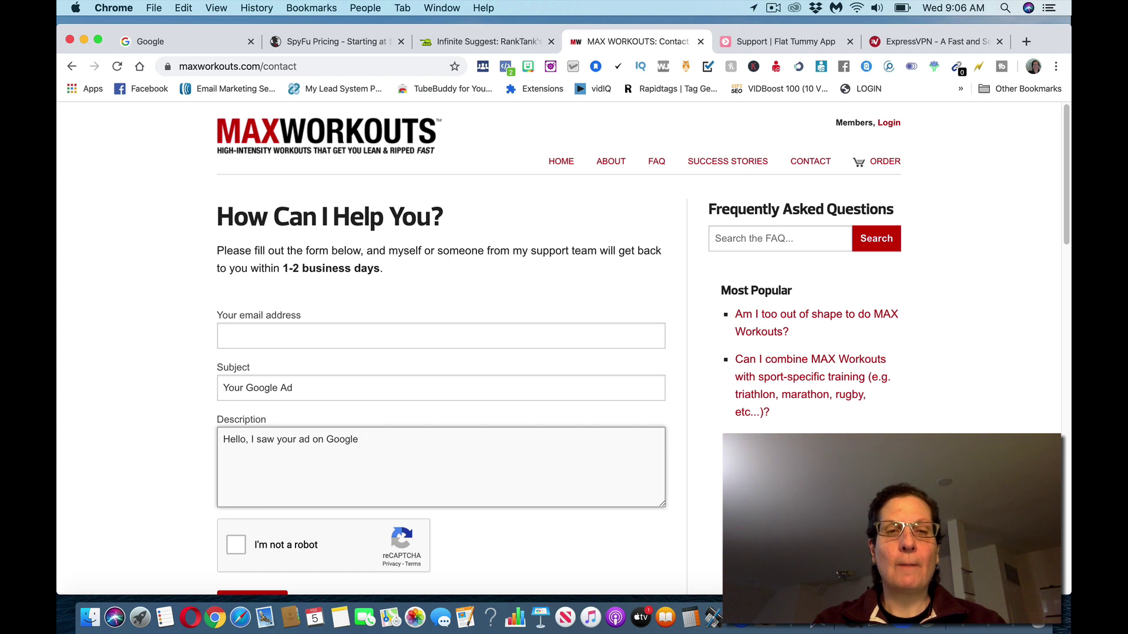
type("I am ")
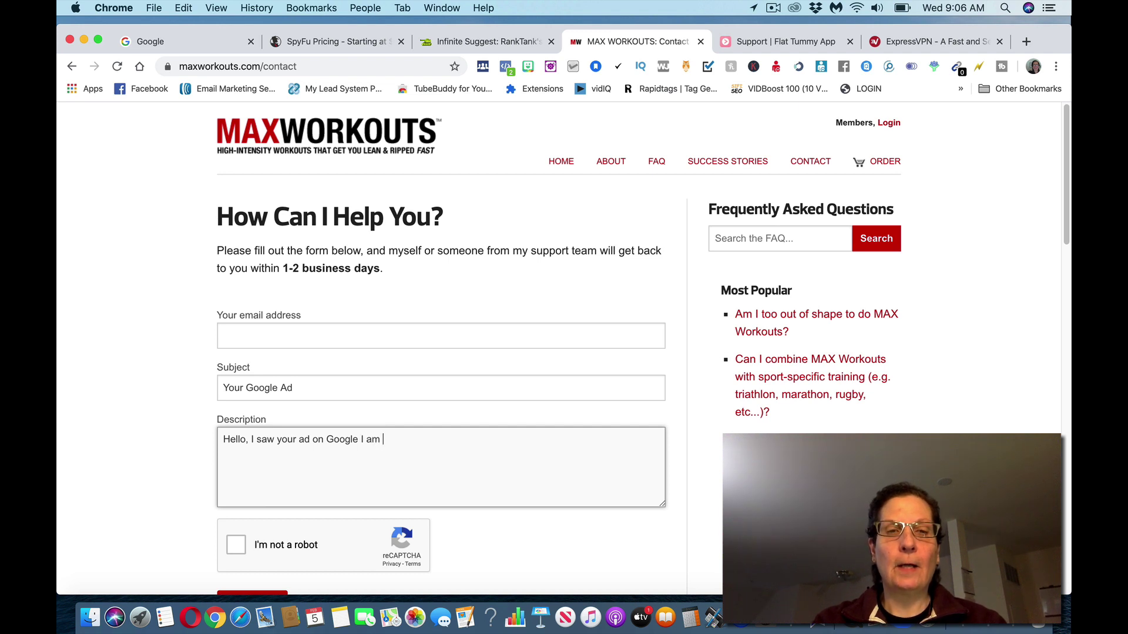
type("internet ")
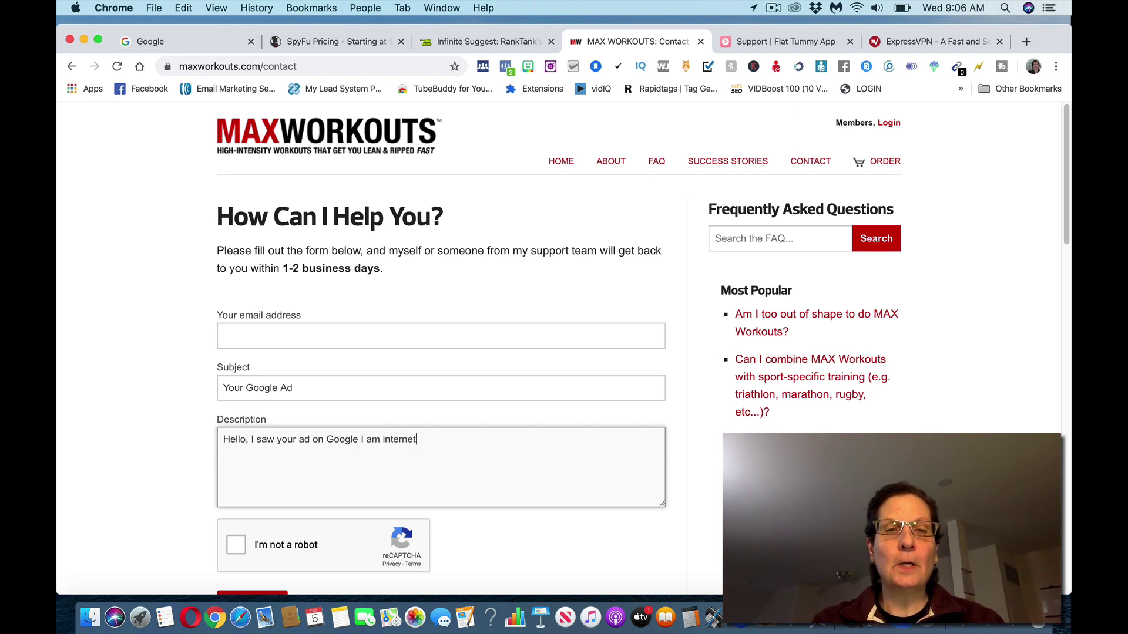
type("marke")
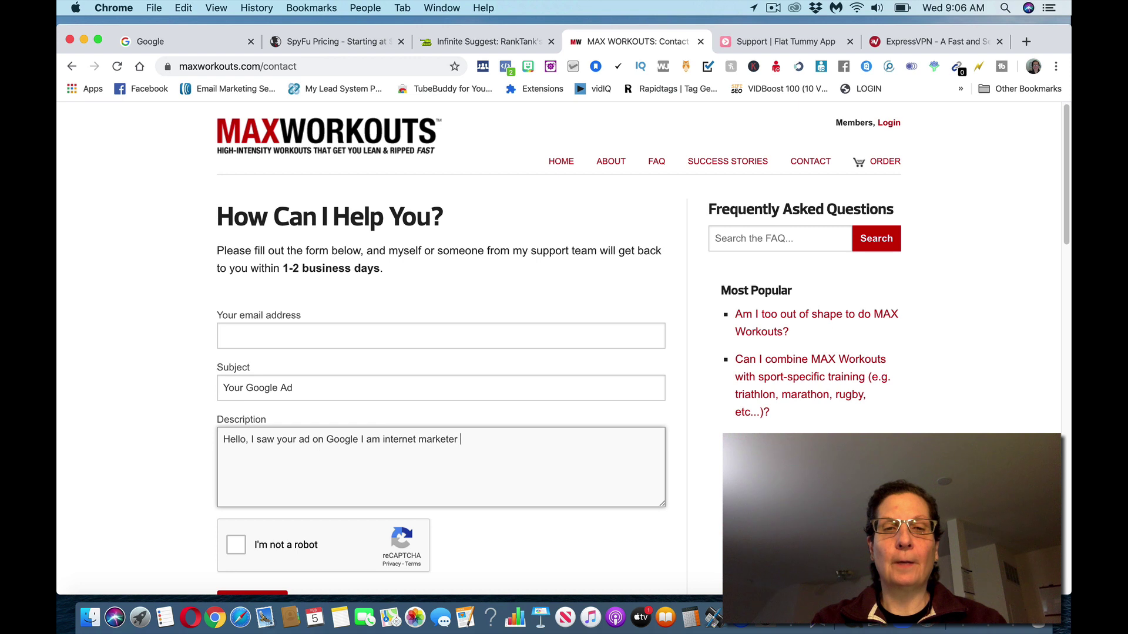
type("ter and ")
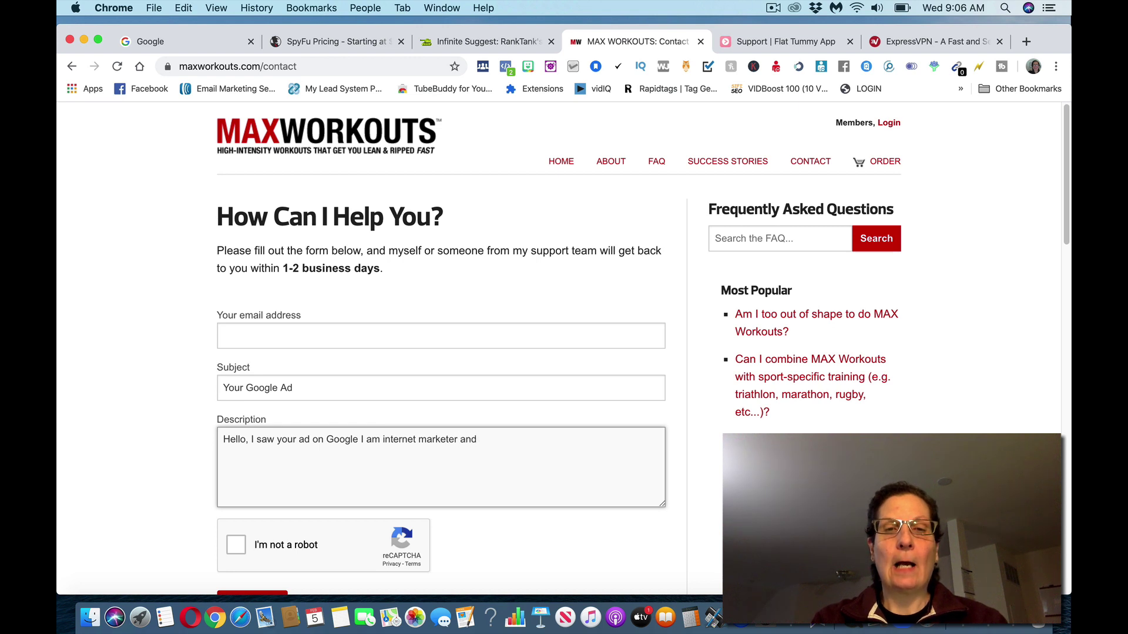
type("I can sug")
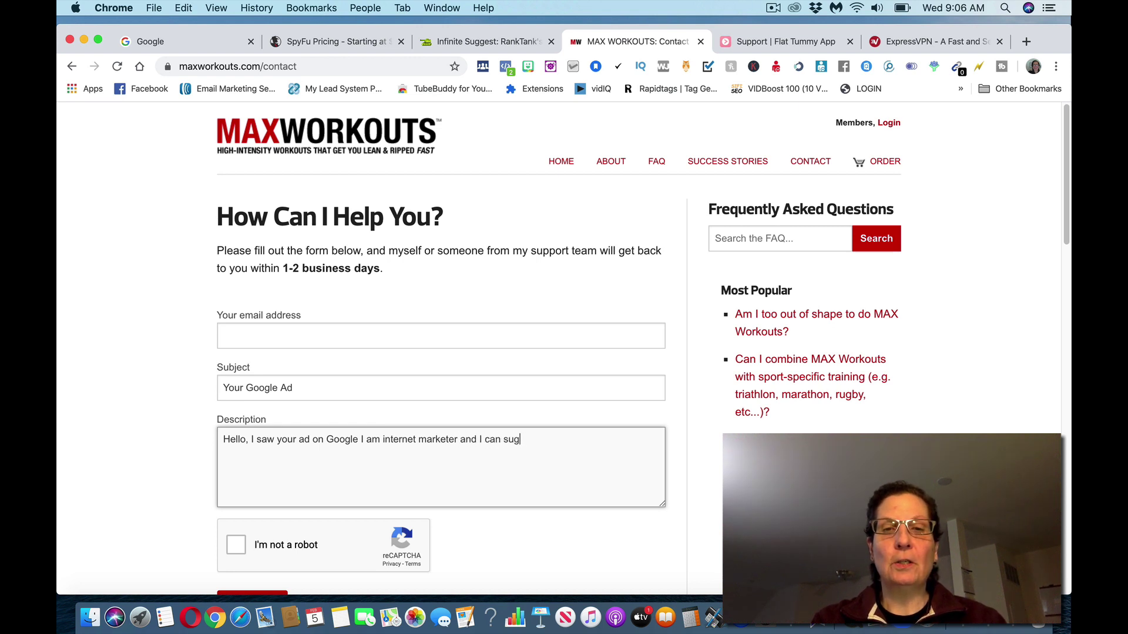
type("gest to you")
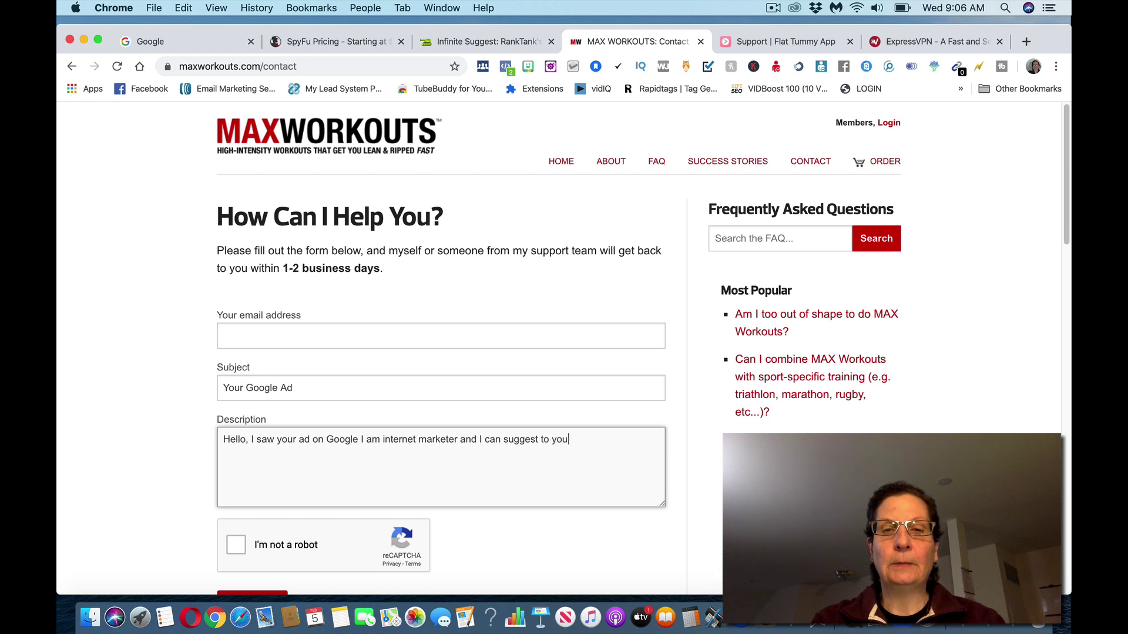
type(" a way to ")
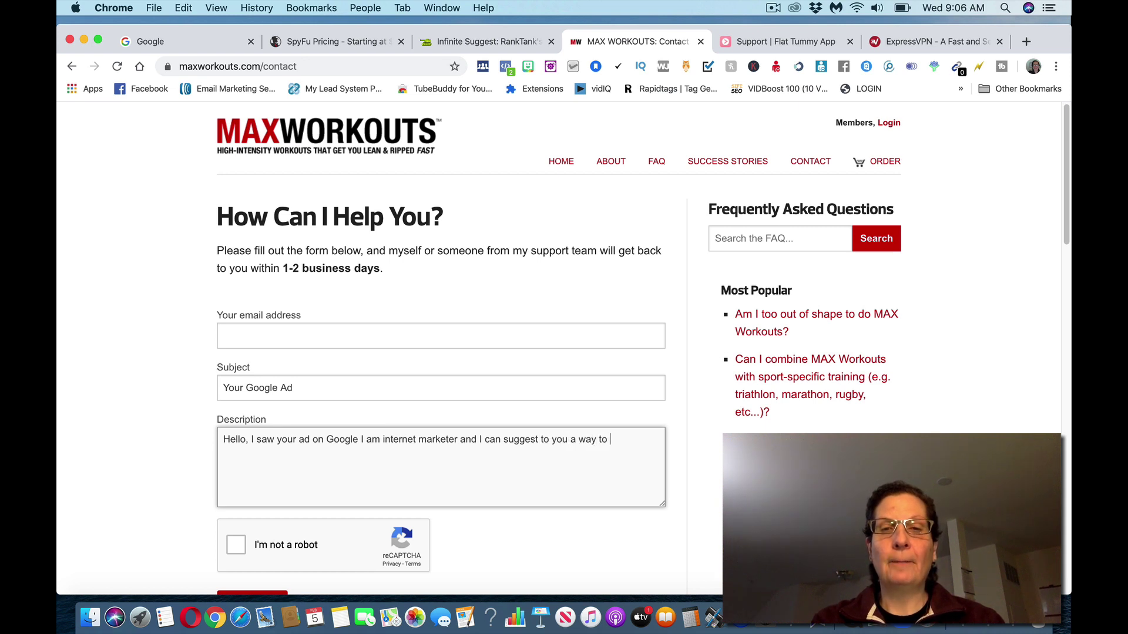
type("better results ")
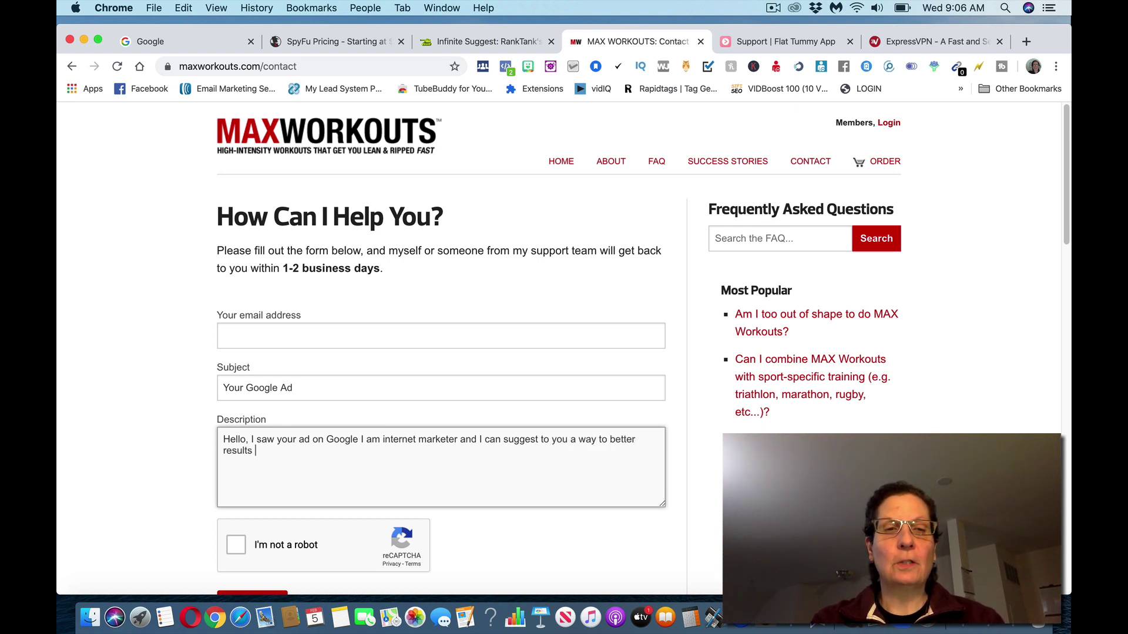
type("for ad")
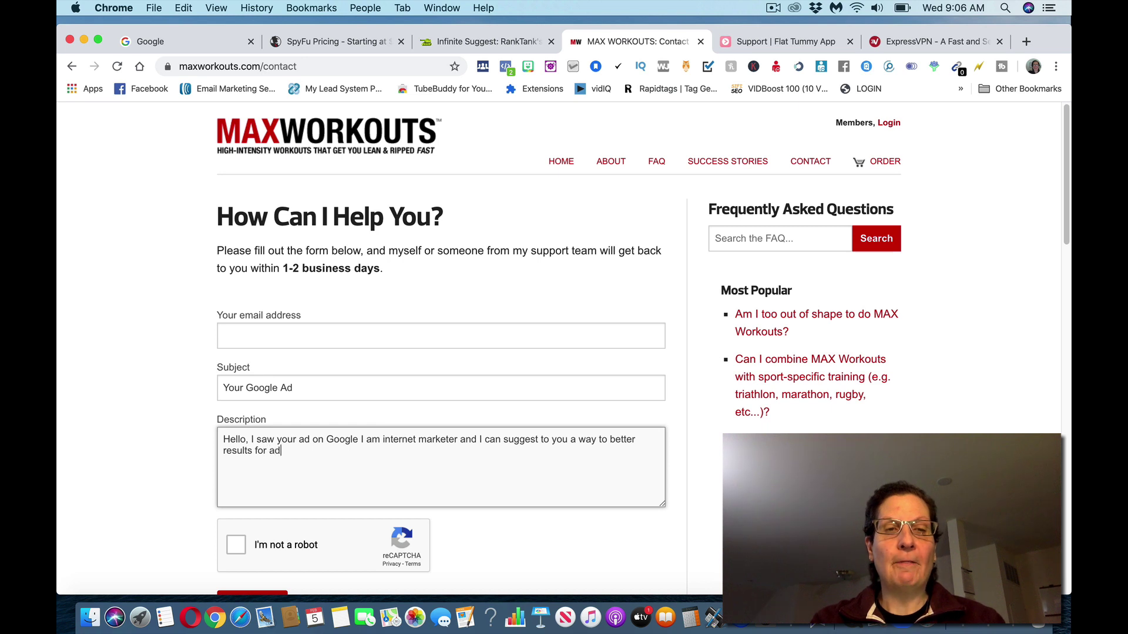
type("vertising d")
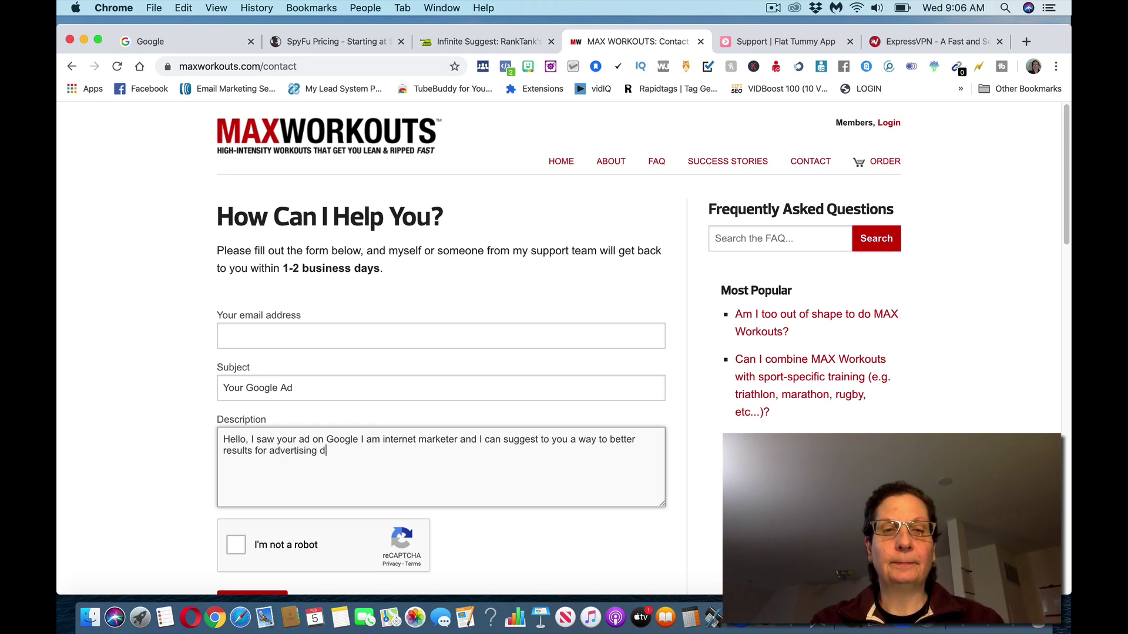
type("ollars.")
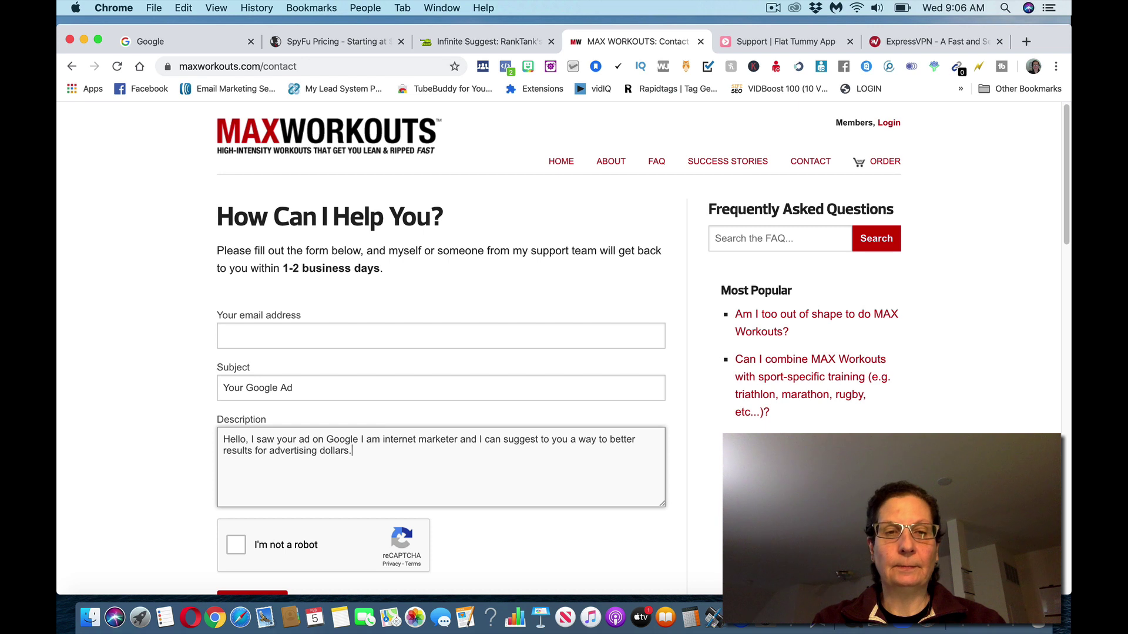
type("  I woul")
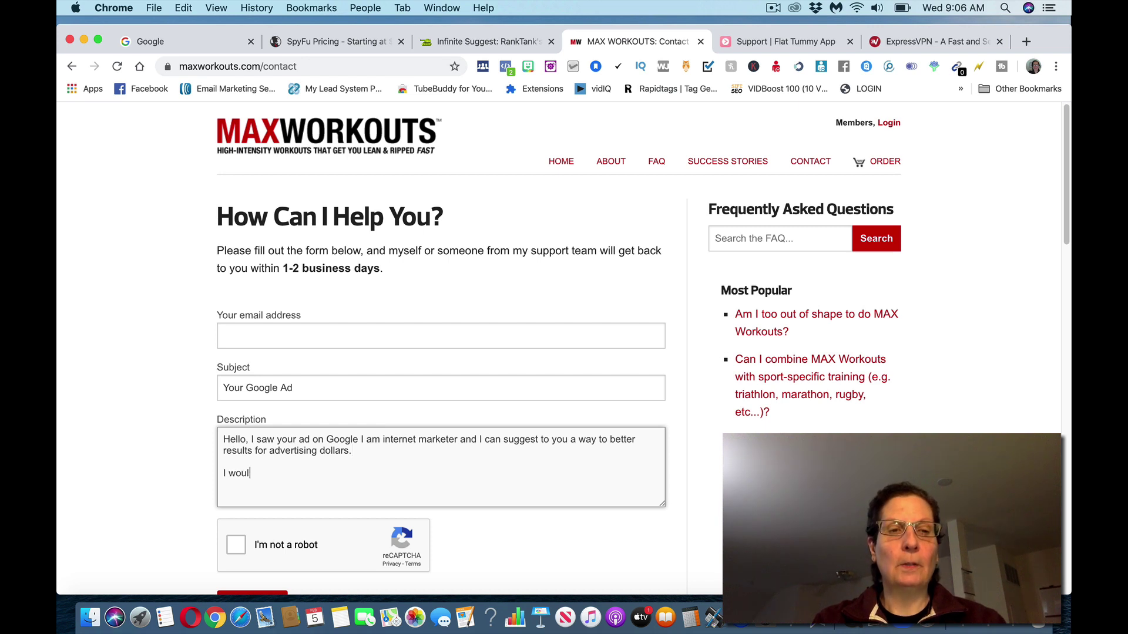
type("d share this")
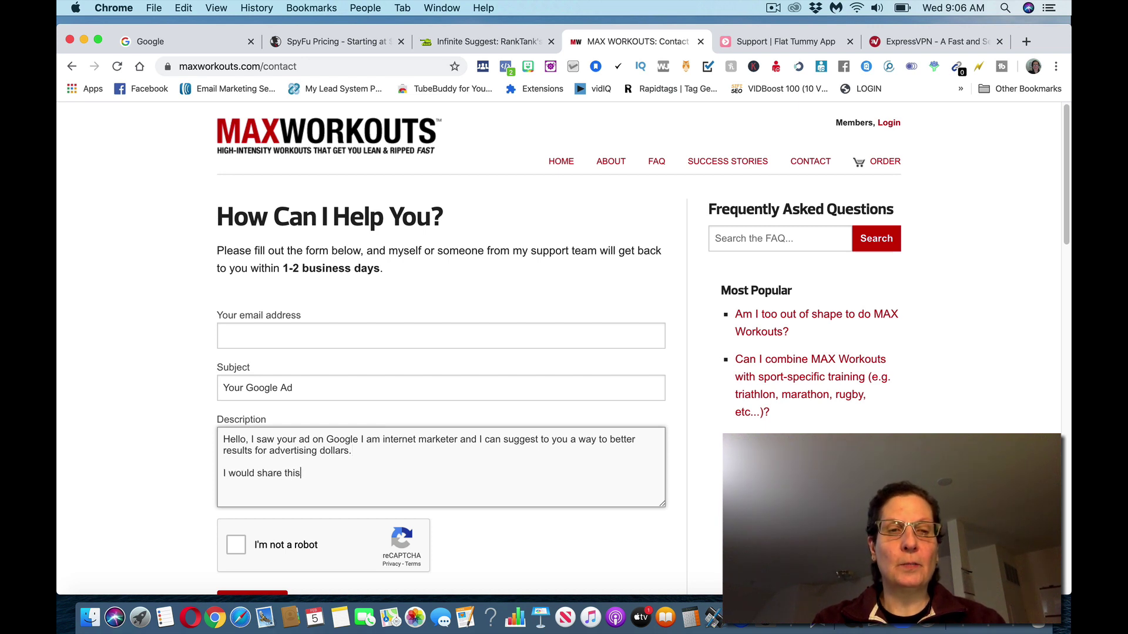
type("wit")
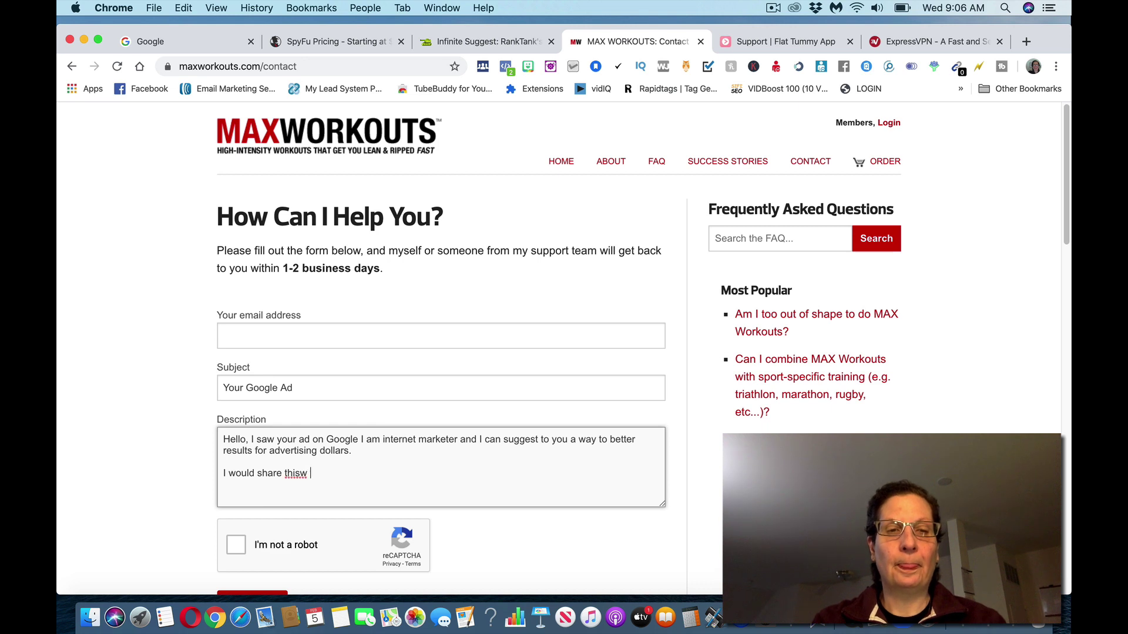
Continue the message offering to send information right away if they reply back.
key("BackSpace")
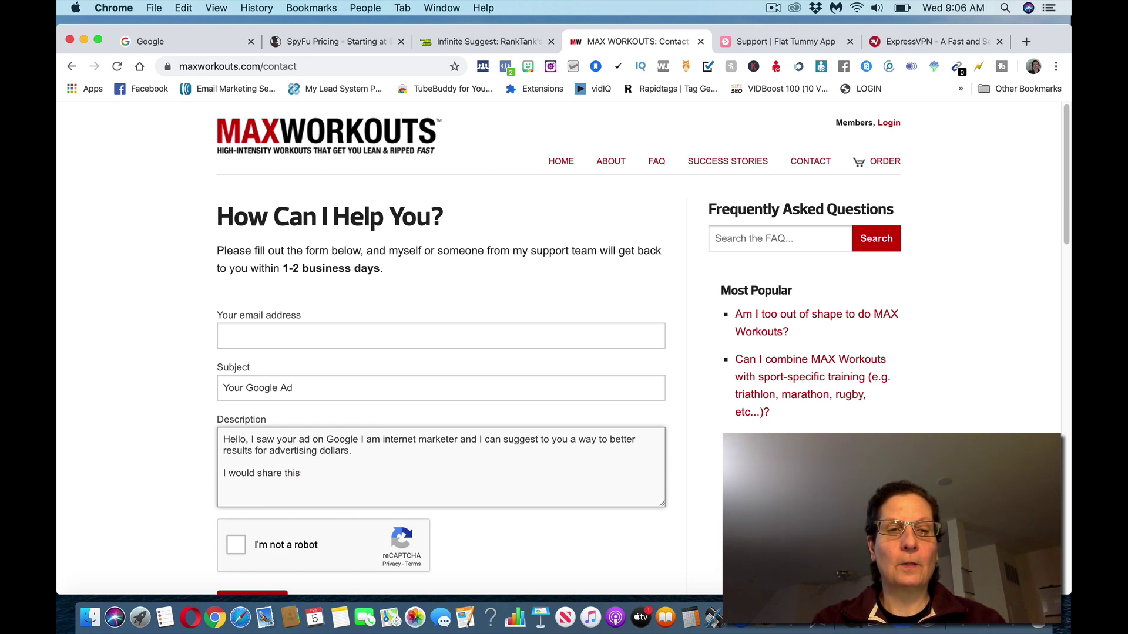
key("BackSpace")
key("BackSpace")
key("BackSpace")
key("BackSpace")
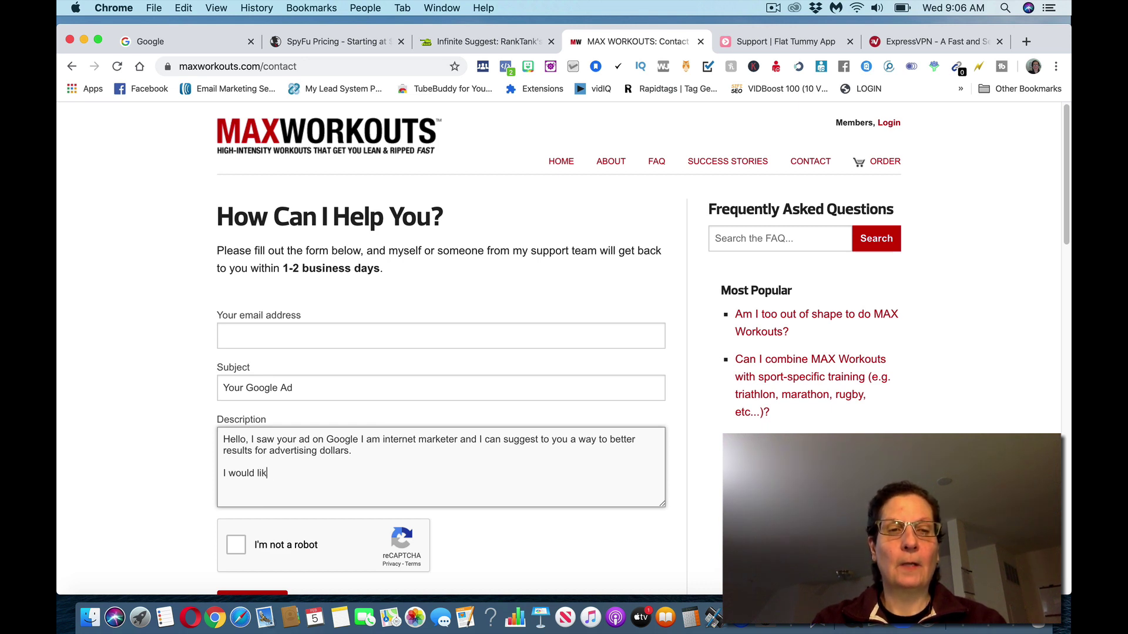
type("e to share this")
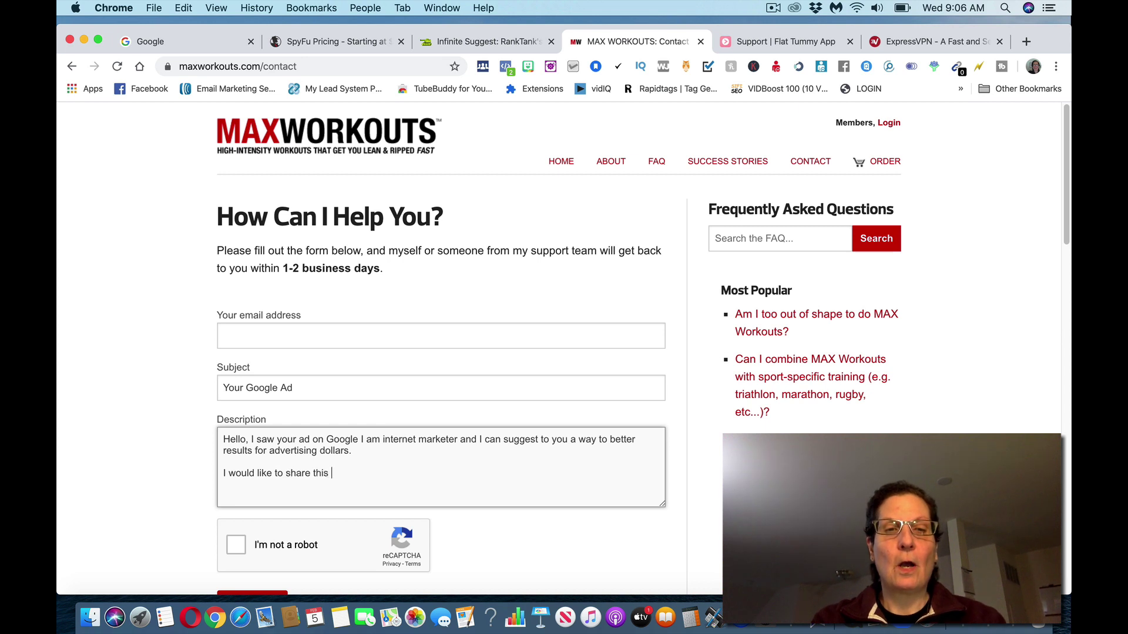
type(" with you if your")
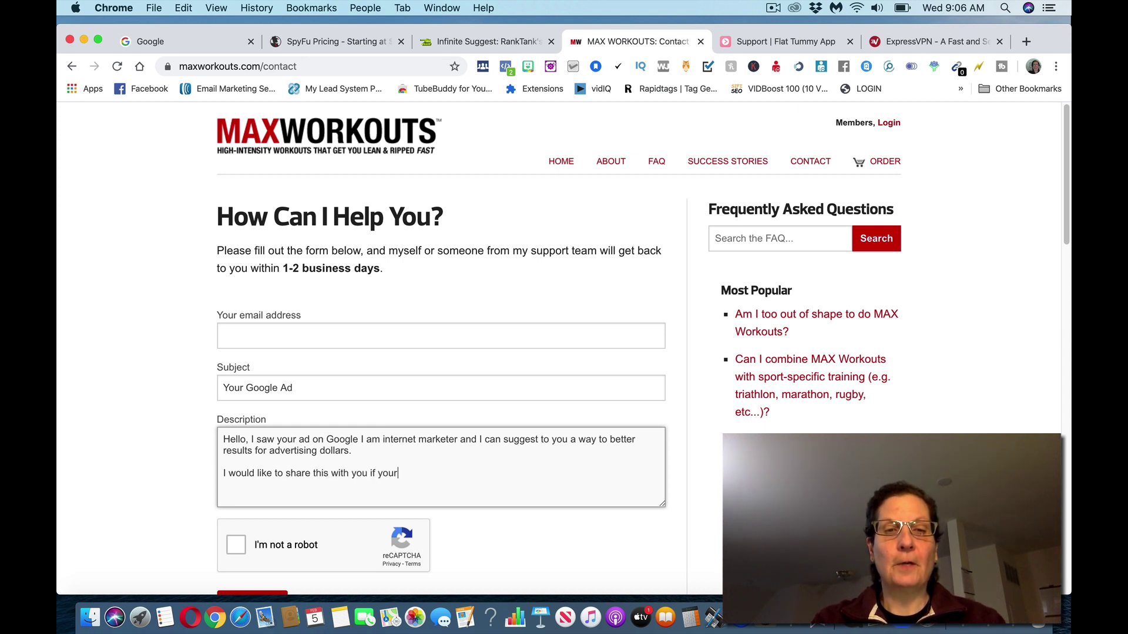
type(" interested p")
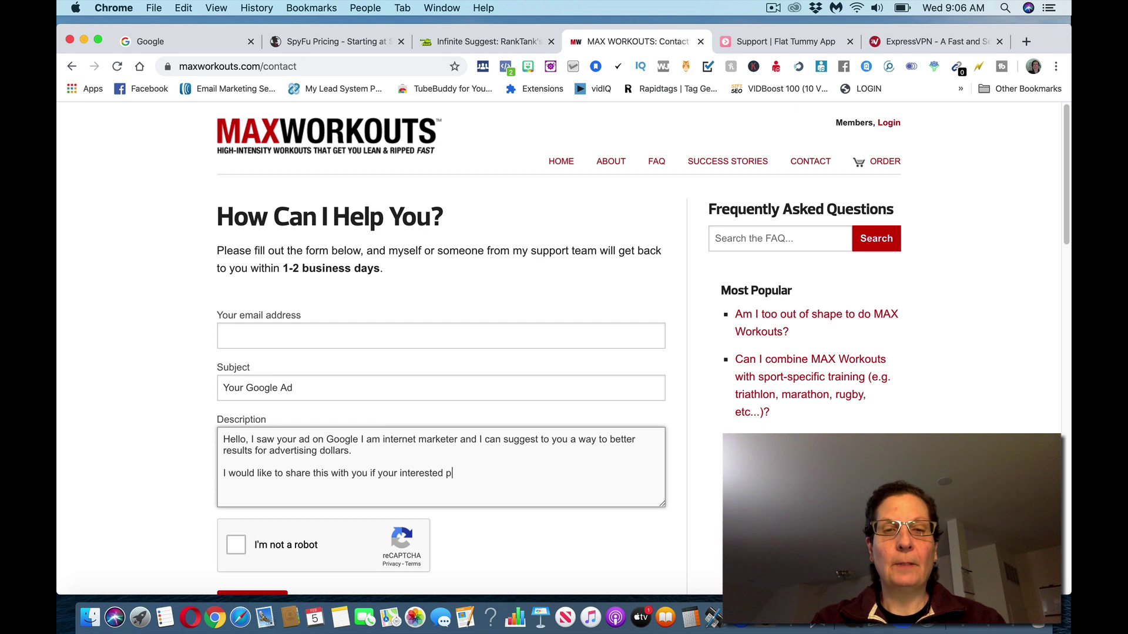
type("lease replay")
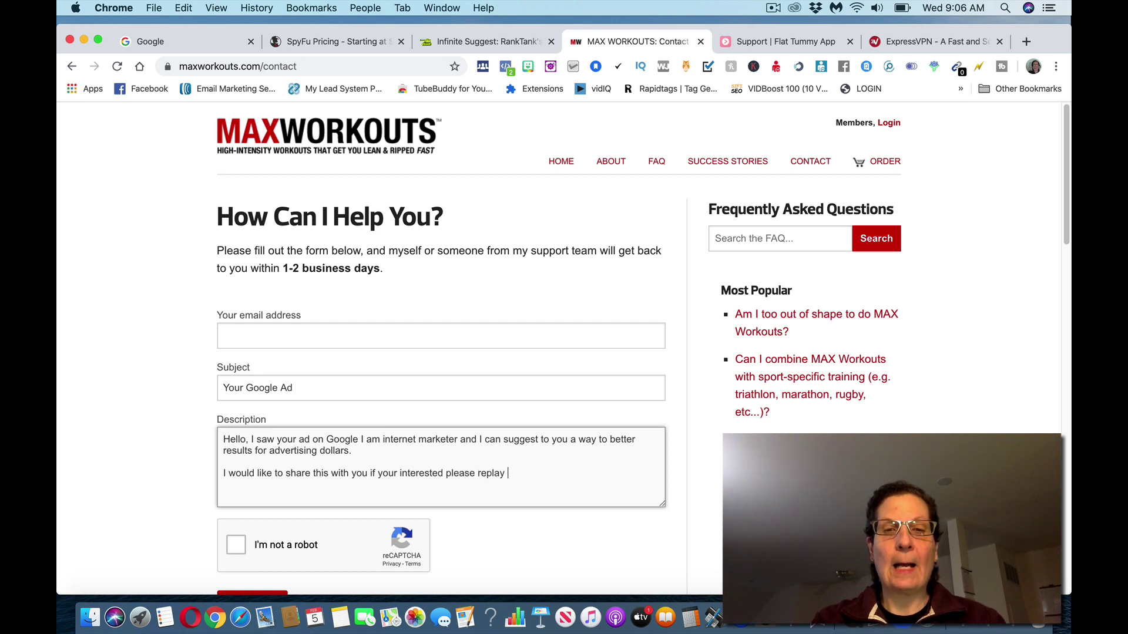
key("BackSpace")
key("BackSpace")
key("BackSpace")
type("y back an")
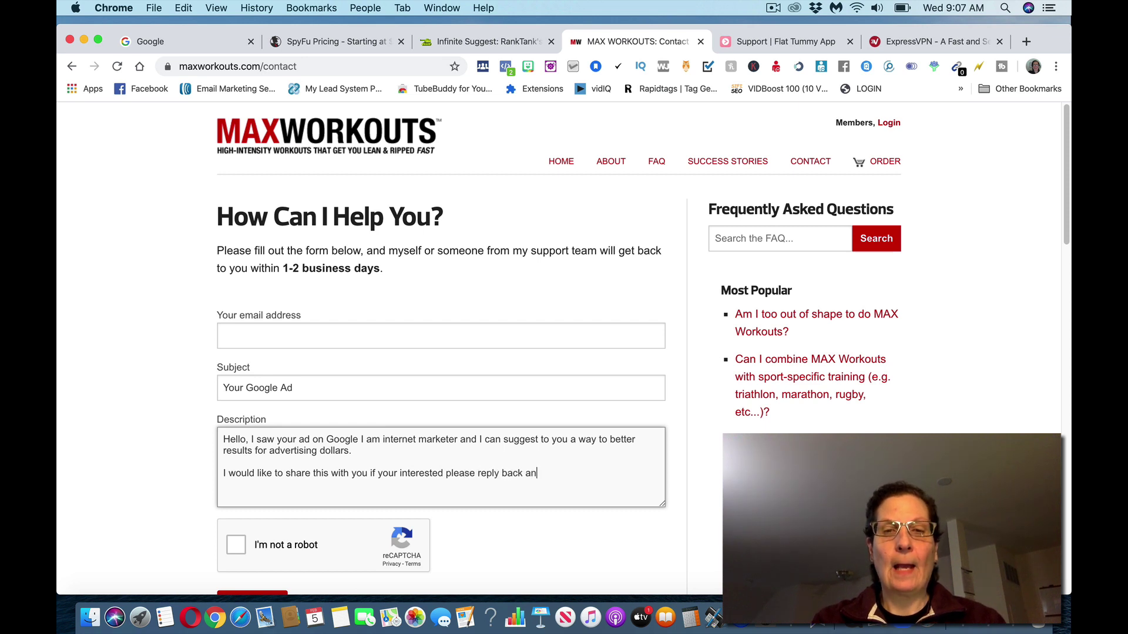
type("d I send a vide")
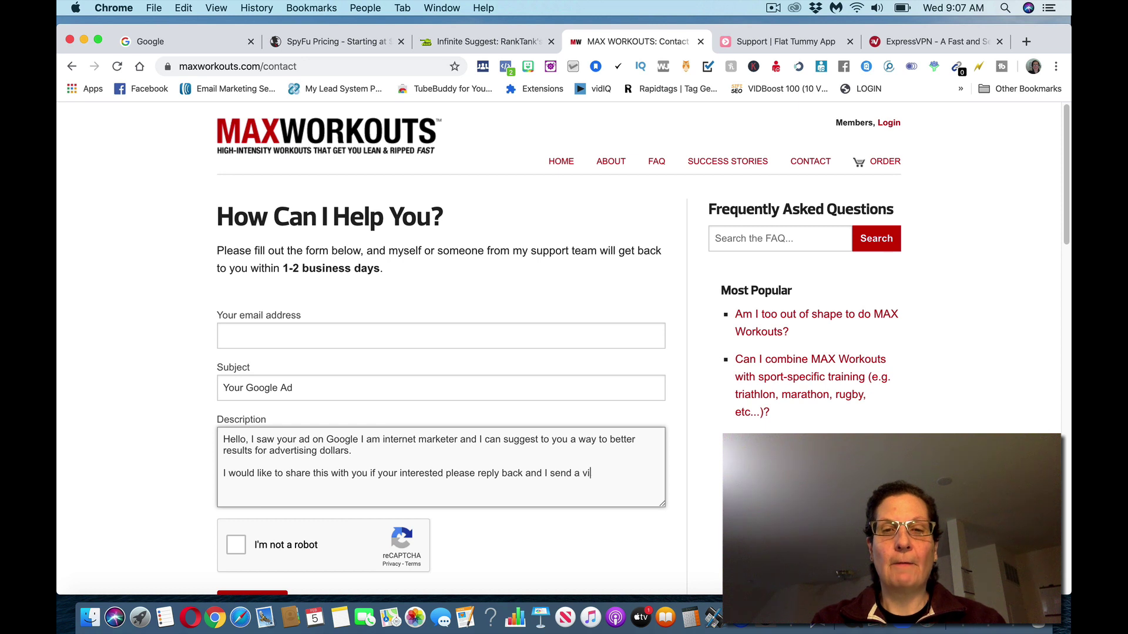
key("BackSpace")
key("BackSpace")
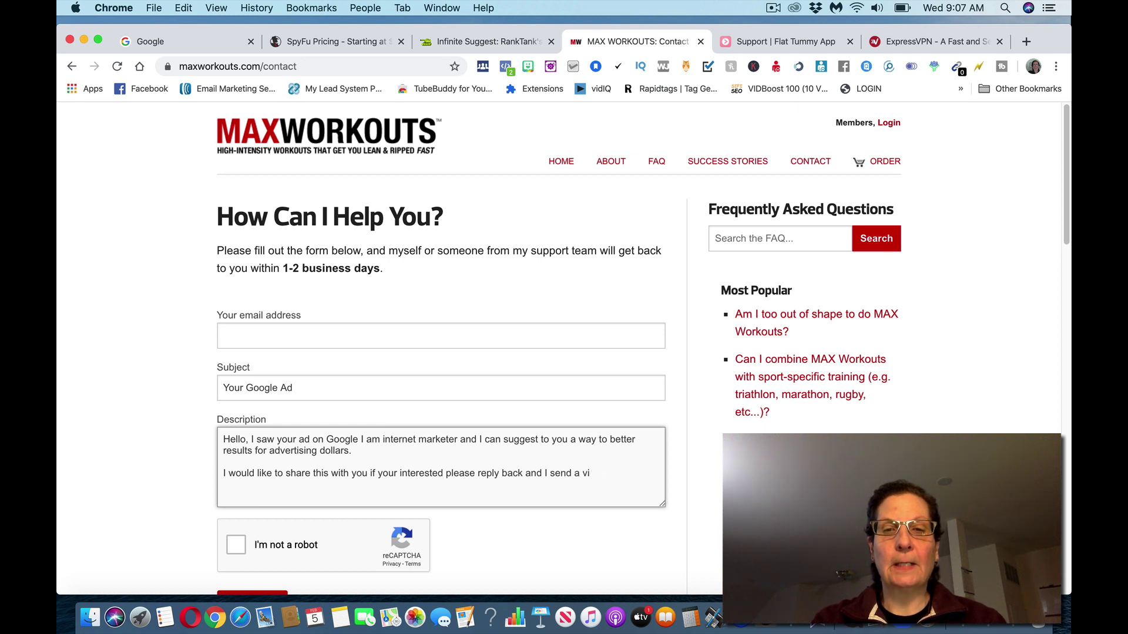
key("BackSpace")
type("informationt o")
key("BackSpace")
key("BackSpace")
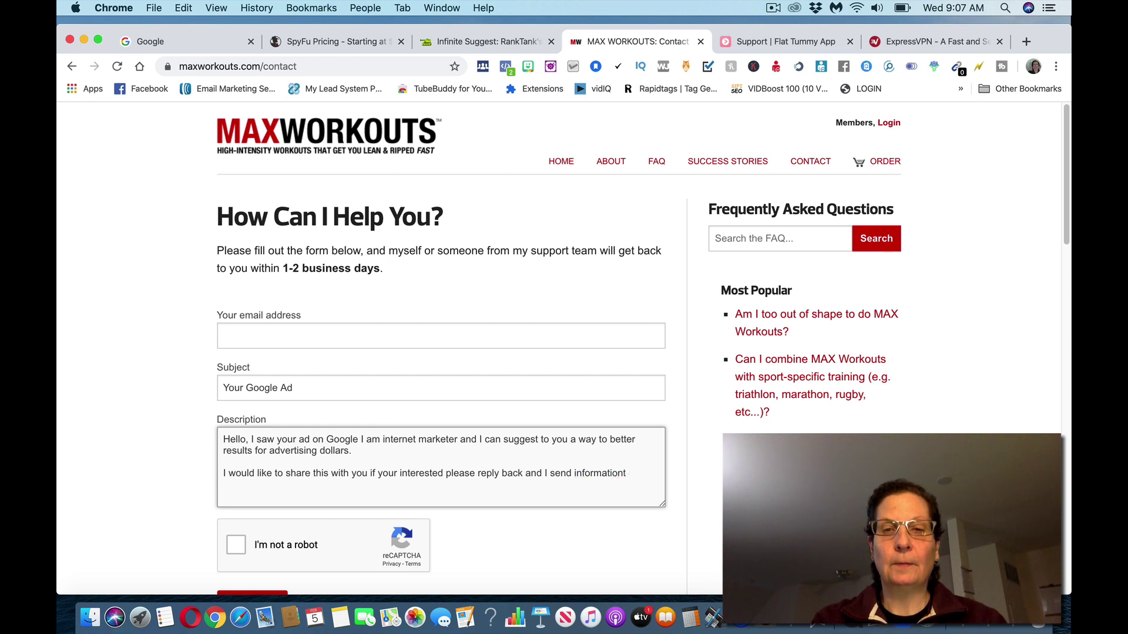
type("over to ")
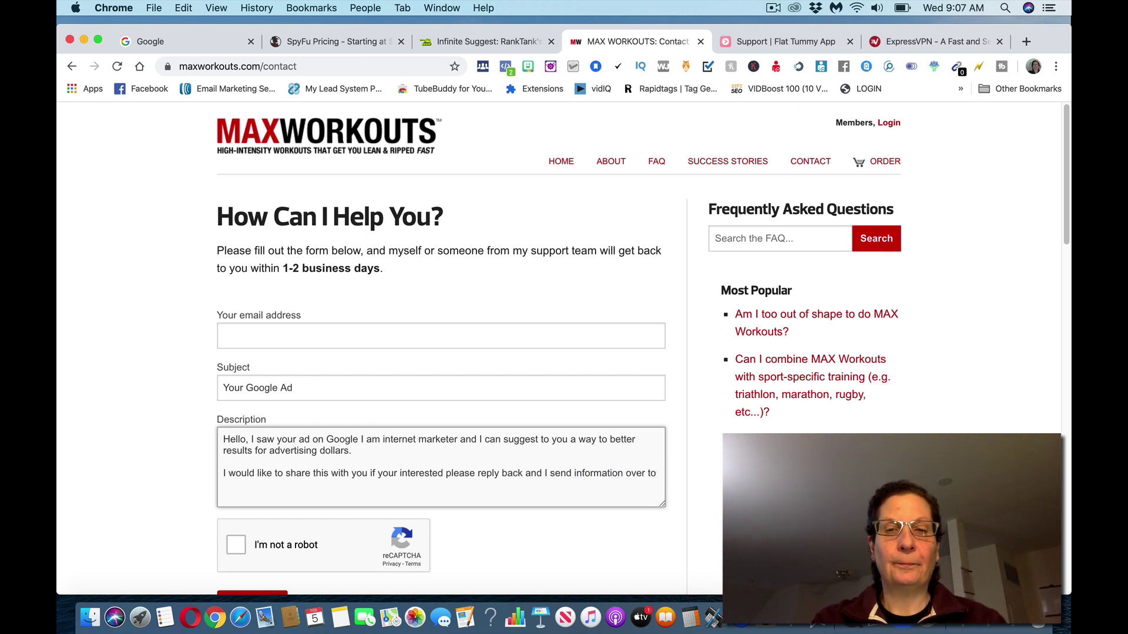
type("A")
key("BackSpace")
type("ri")
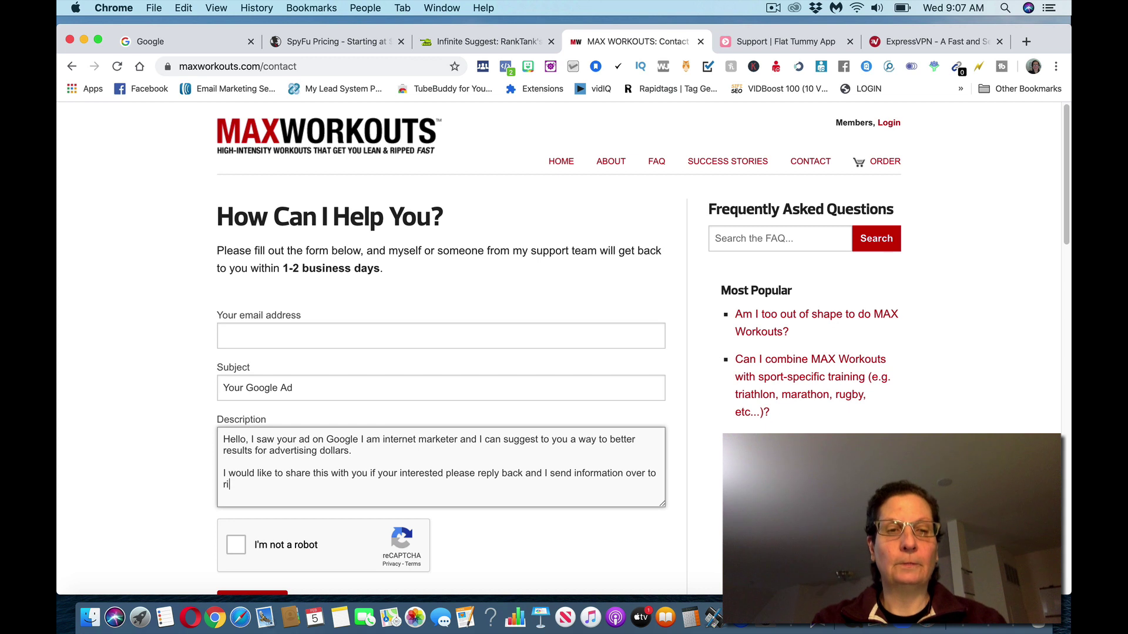
type("ght away.")
Add the sign-off 'Regard, You Name' on a new line.
key("Return")
key("Return")
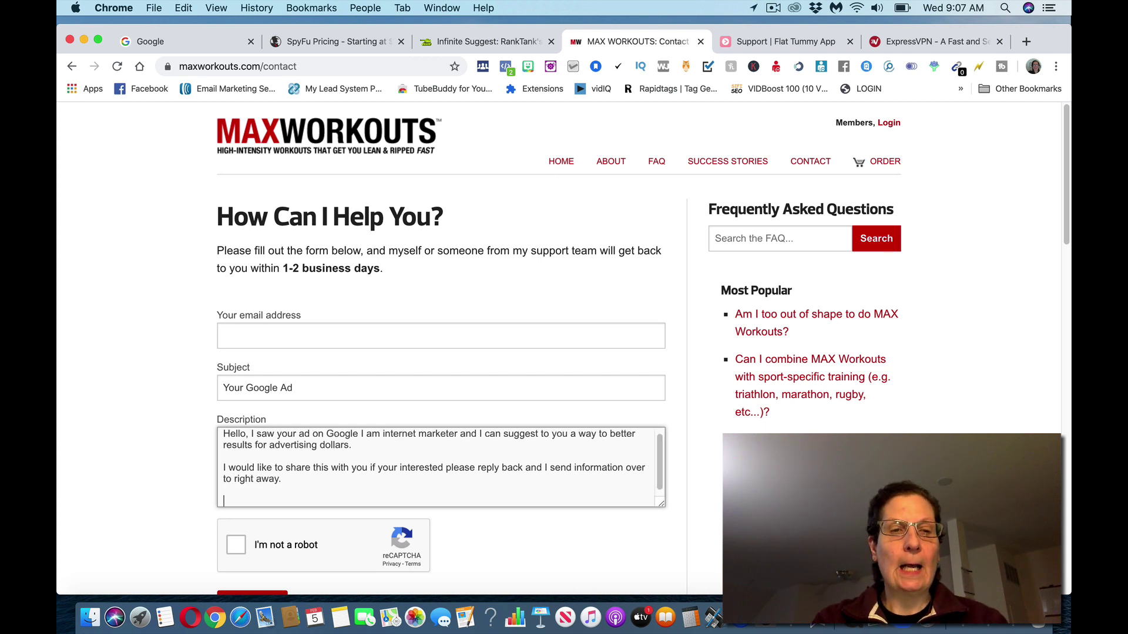
type("Regard, YOu")
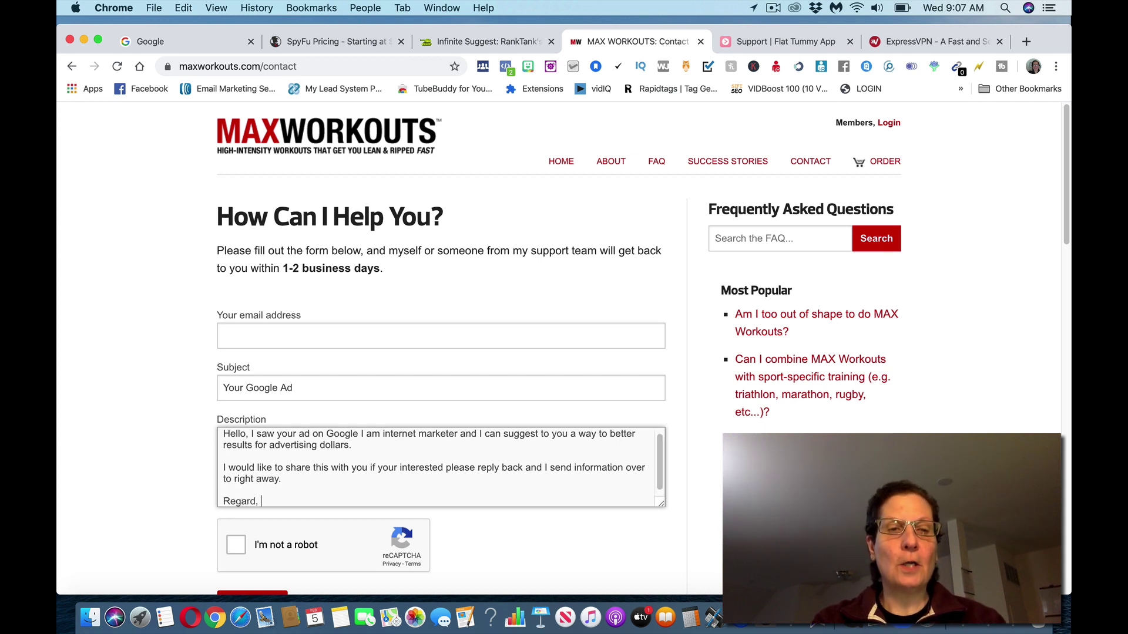
key("BackSpace")
type("ou")
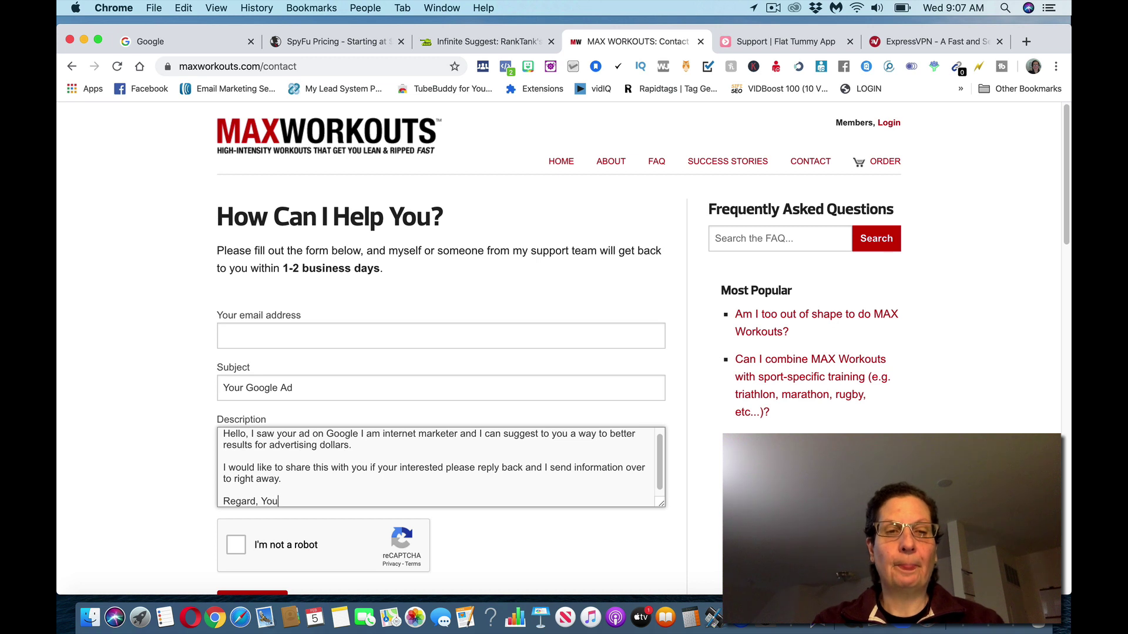
type(" Name")
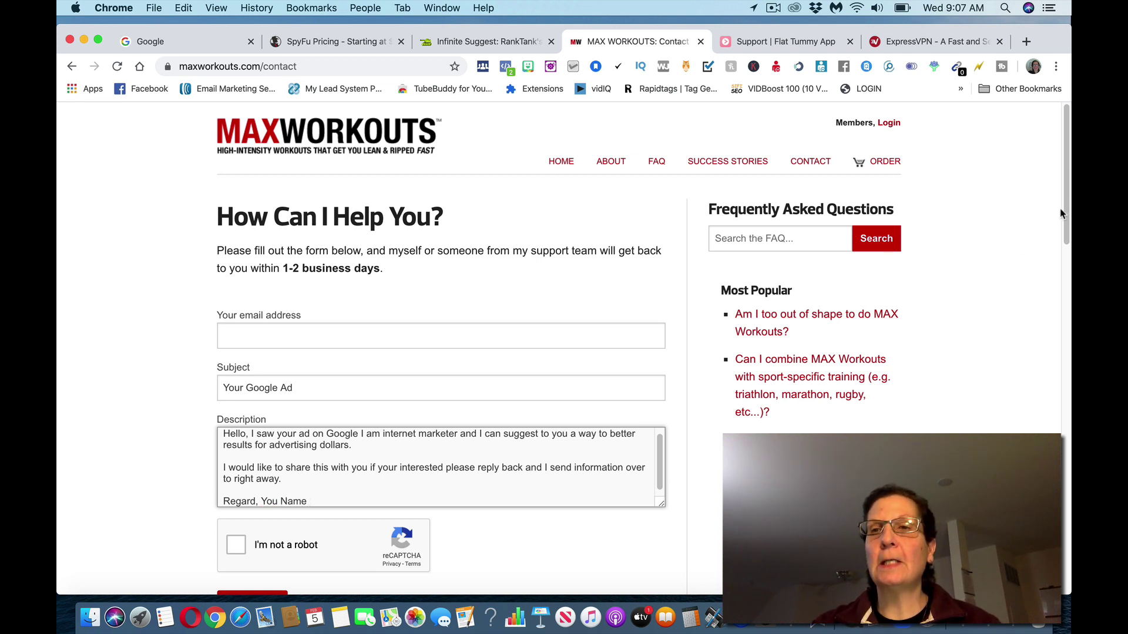
Scroll the contact form down until the Submit button shows below the finished message.
mouse_move(1063, 222)
left_mouse_down()
mouse_move(1062, 277)
mouse_move(1061, 222)
left_mouse_up()
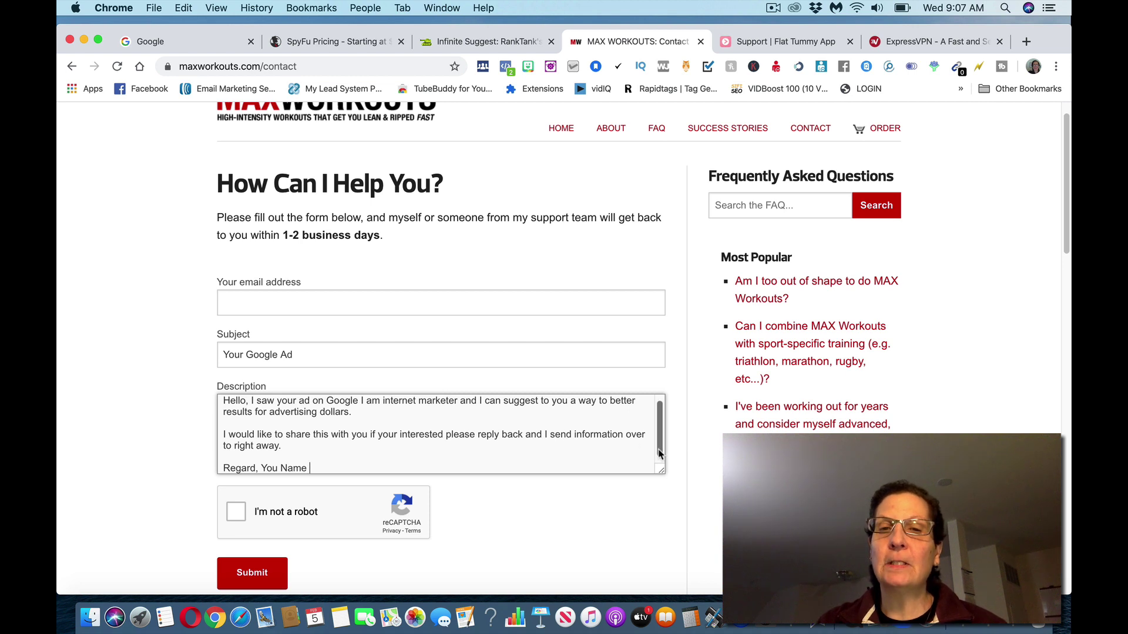
left_click_drag(659, 455, 659, 435)
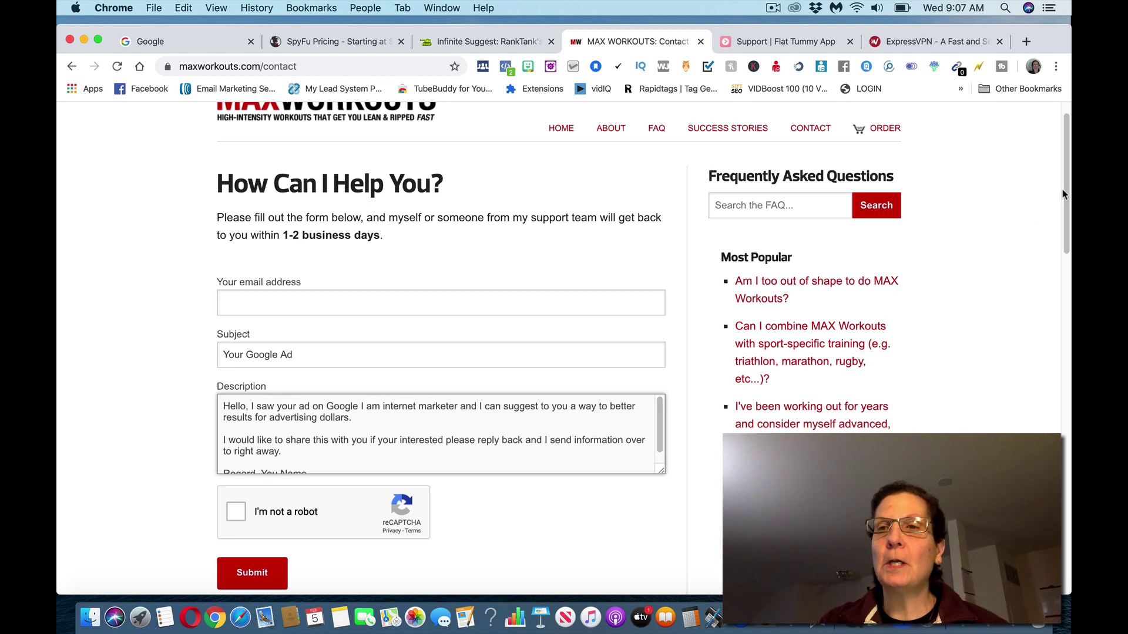
scroll(1067, 203, "down", 1)
scroll(1068, 203, "down", 3)
scroll(663, 352, "down", 2)
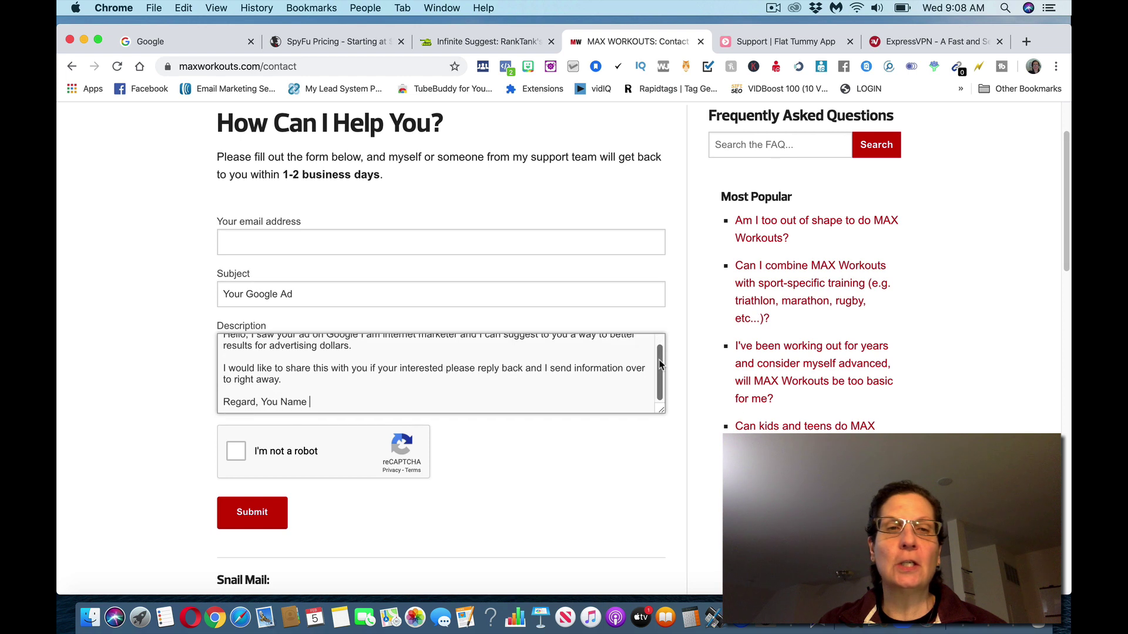
scroll(664, 346, "up", 2)
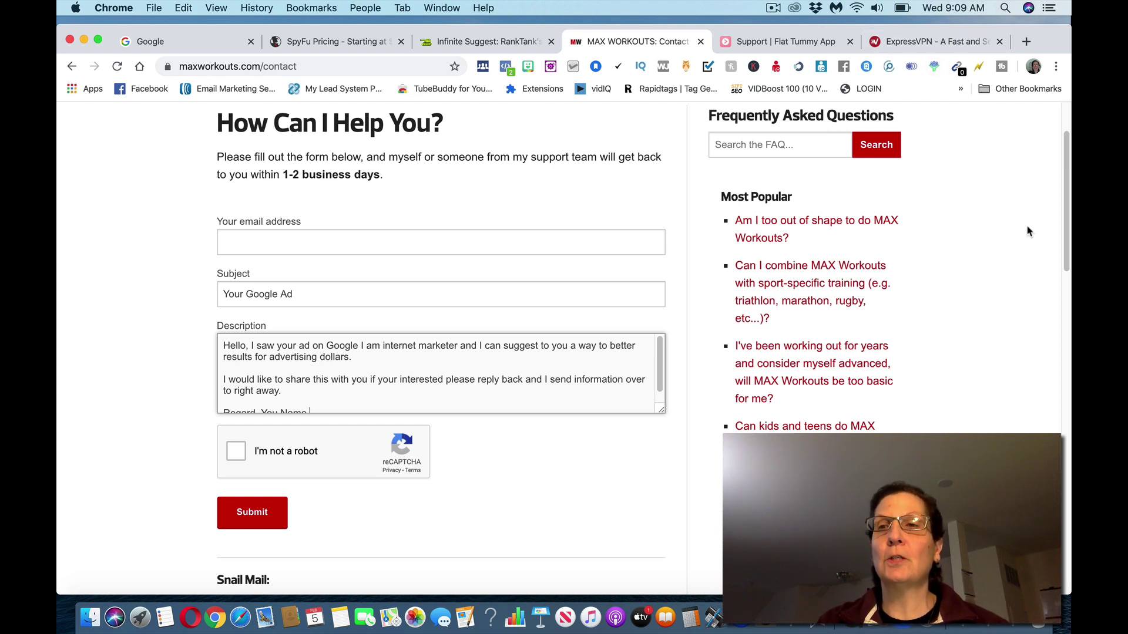
scroll(1028, 235, "up", 3)
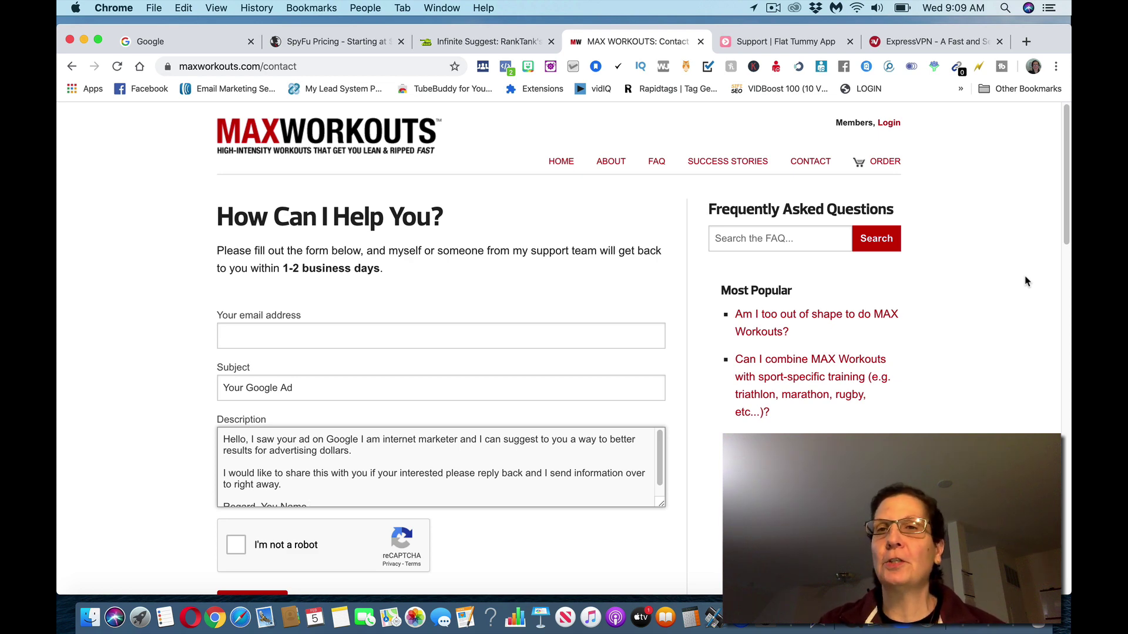
Bring up the ExpressVPN tab with its 3-extra-months-free 12-month offer and skim the page.
left_click(931, 42)
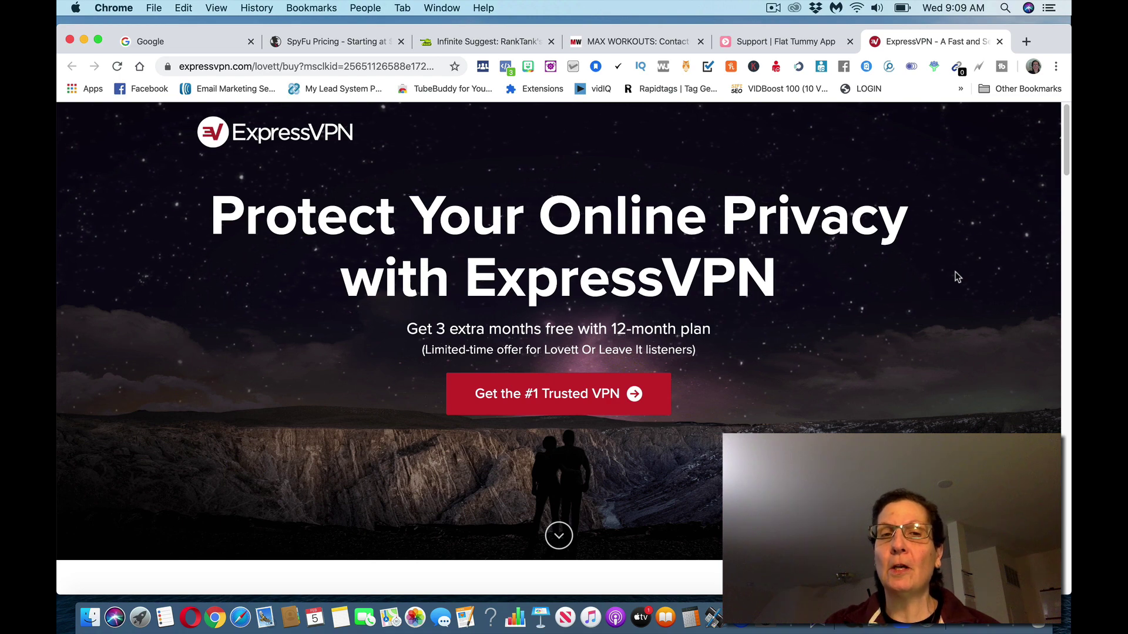
left_click_drag(1063, 155, 1062, 197)
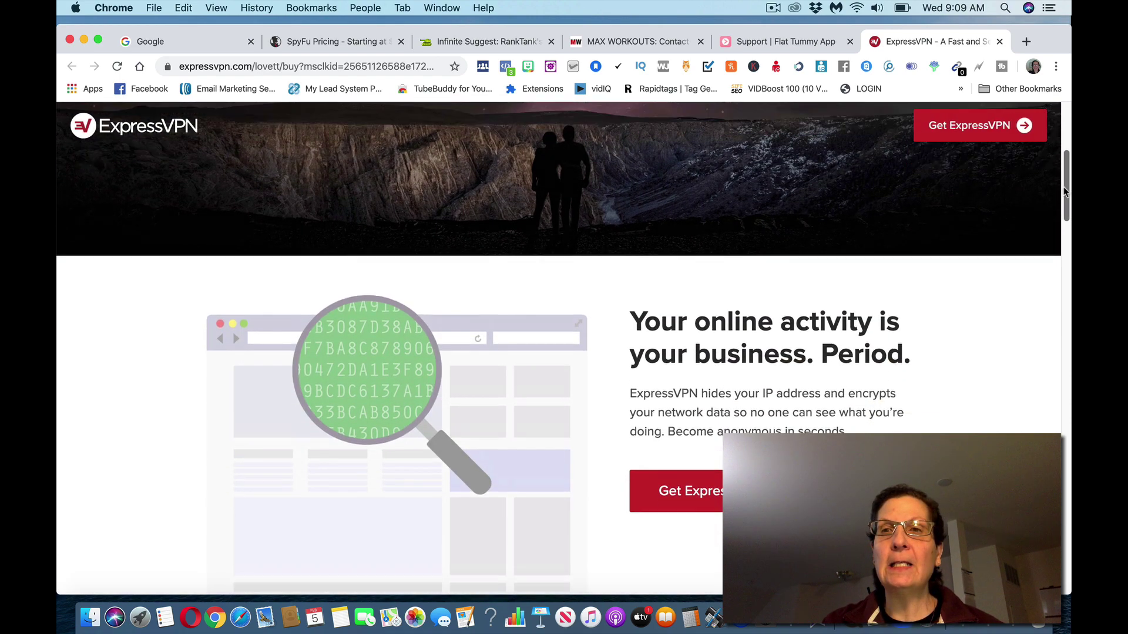
scroll(951, 326, "up", 10)
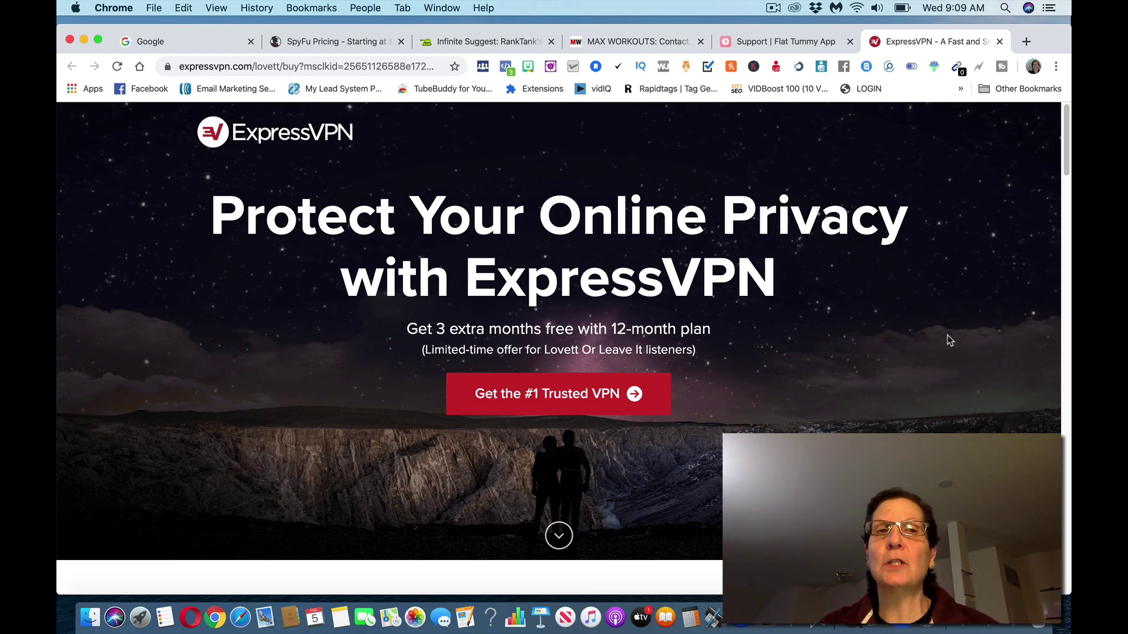